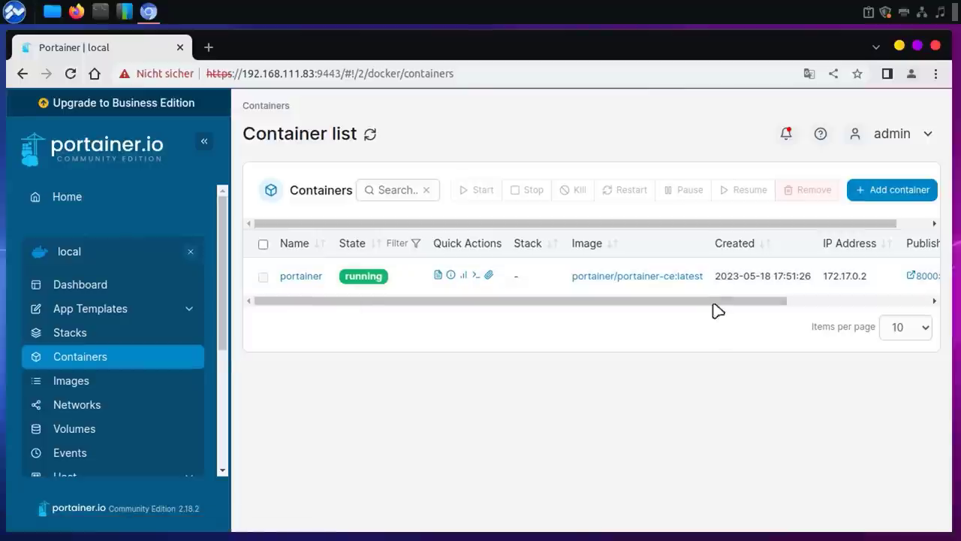
drag(712, 307, 821, 318)
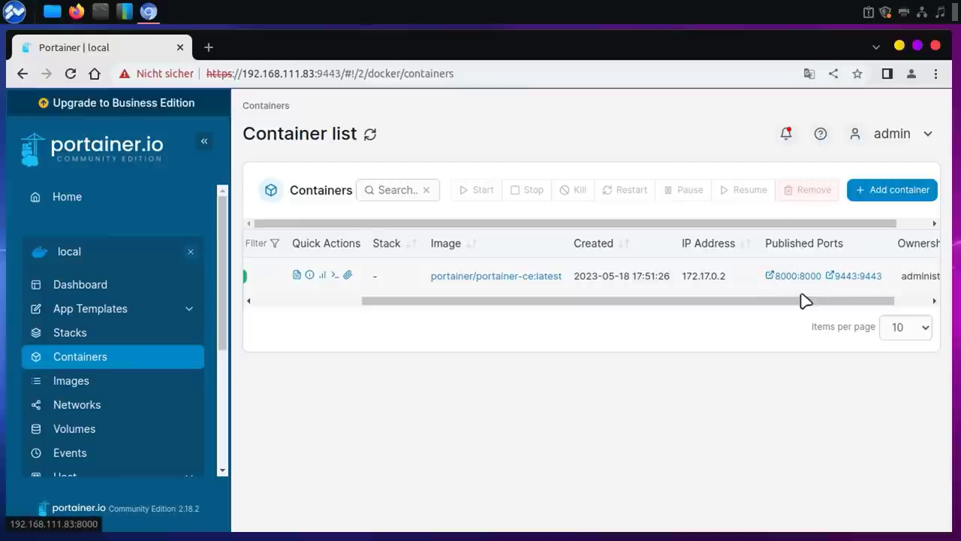
drag(818, 301, 575, 306)
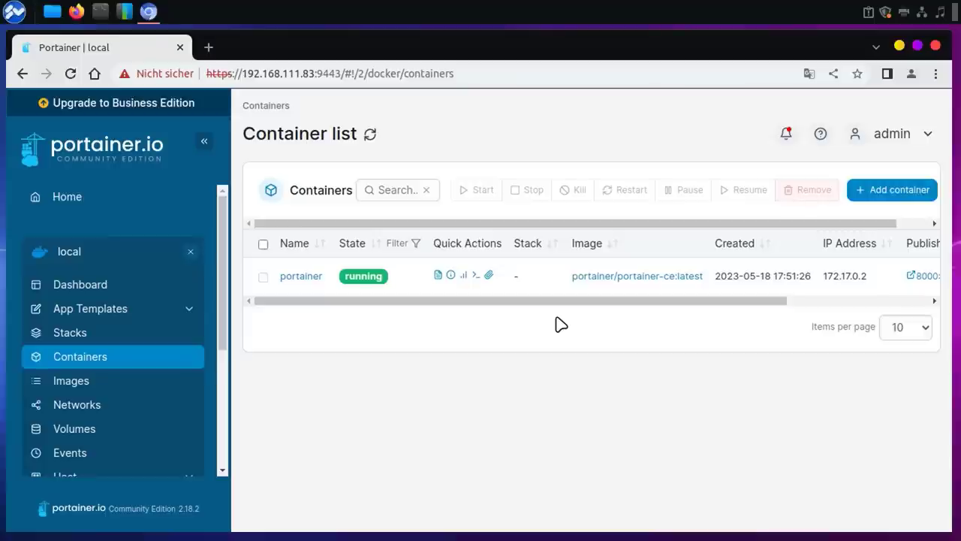
drag(230, 290, 228, 450)
Step: Turn off 'Allow the collection of anonymous statistics' in Portainer Settings
click(72, 464)
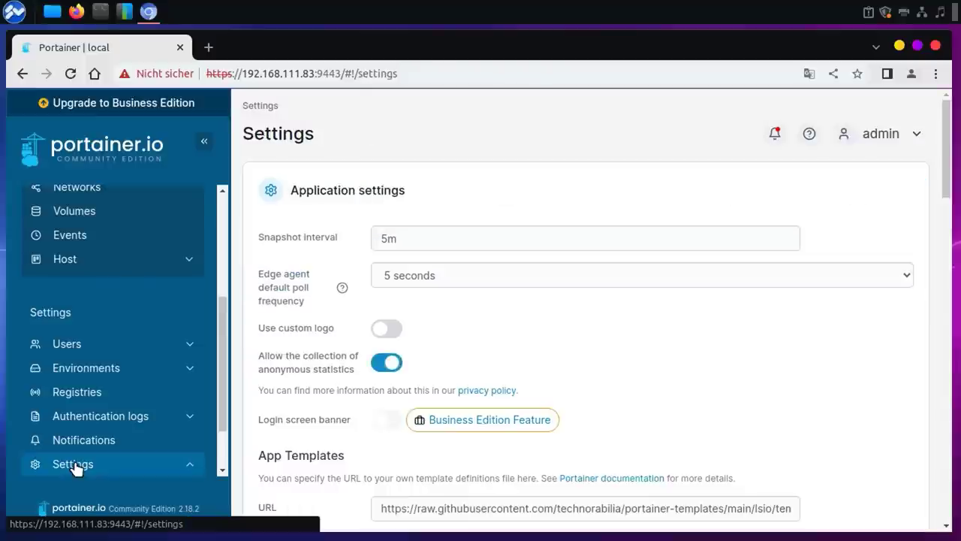
click(400, 366)
drag(948, 153, 925, 210)
Step: Inspect the App Templates URL pointing to the raw.githubusercontent.com main/lsio templates file
click(444, 236)
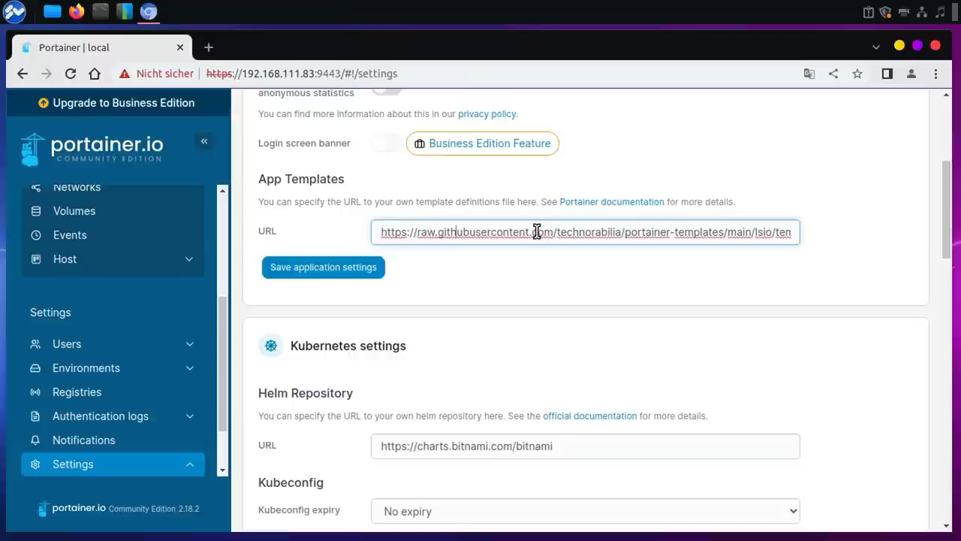
drag(475, 232, 687, 230)
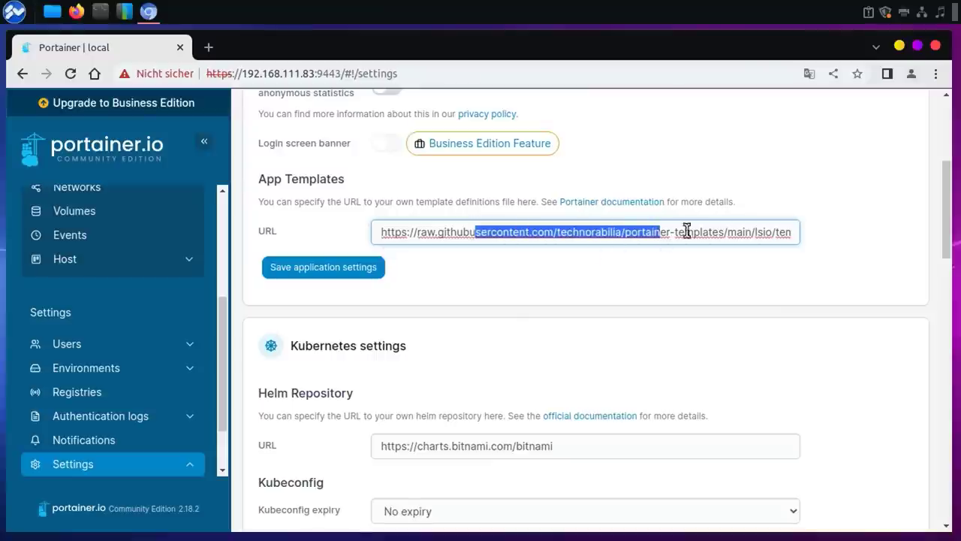
click(697, 231)
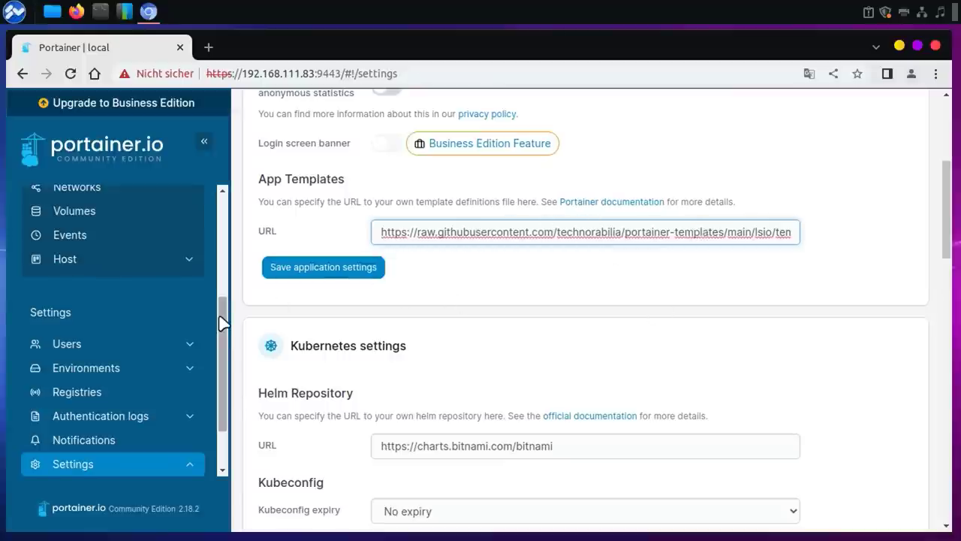
drag(223, 323, 222, 178)
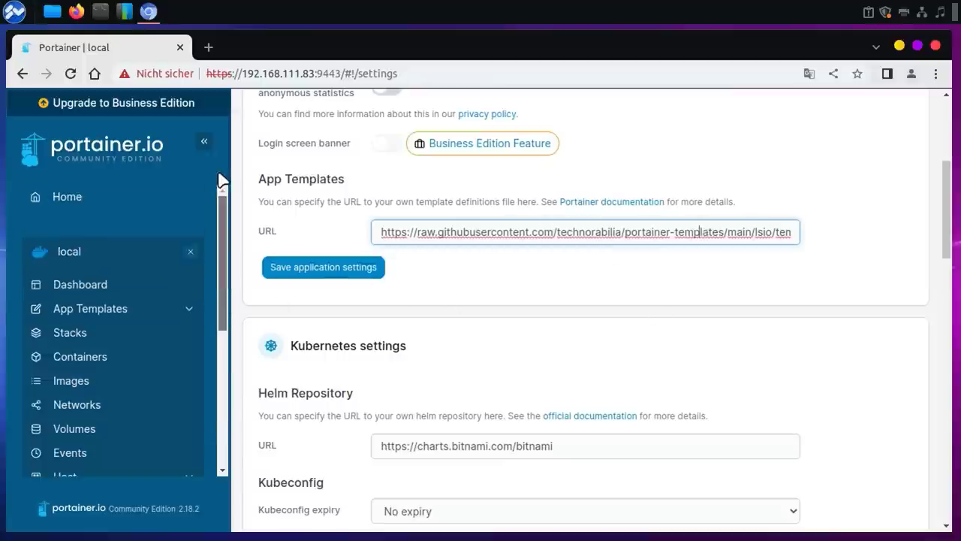
Step: Search App Templates for 'jell' and open the Jellyfin template form
click(103, 310)
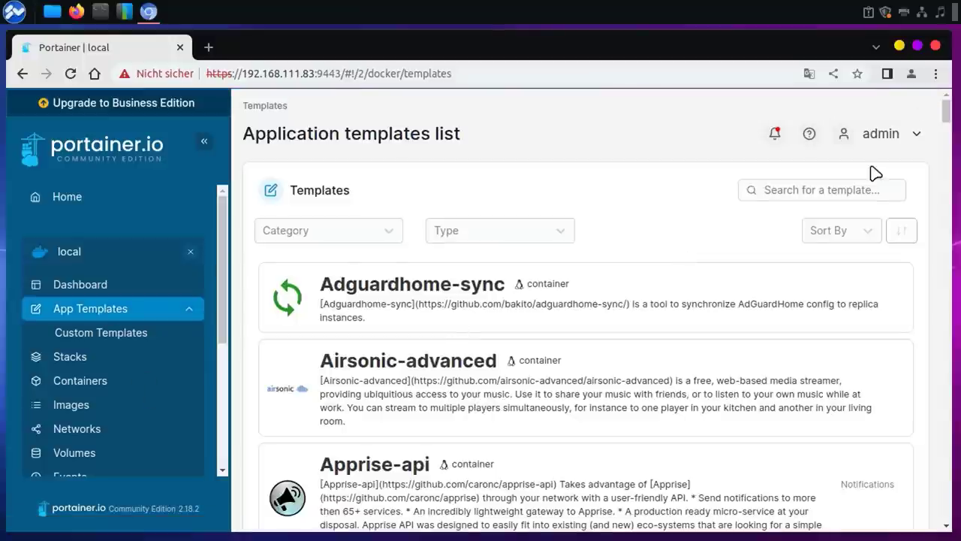
click(822, 188)
text(jell)
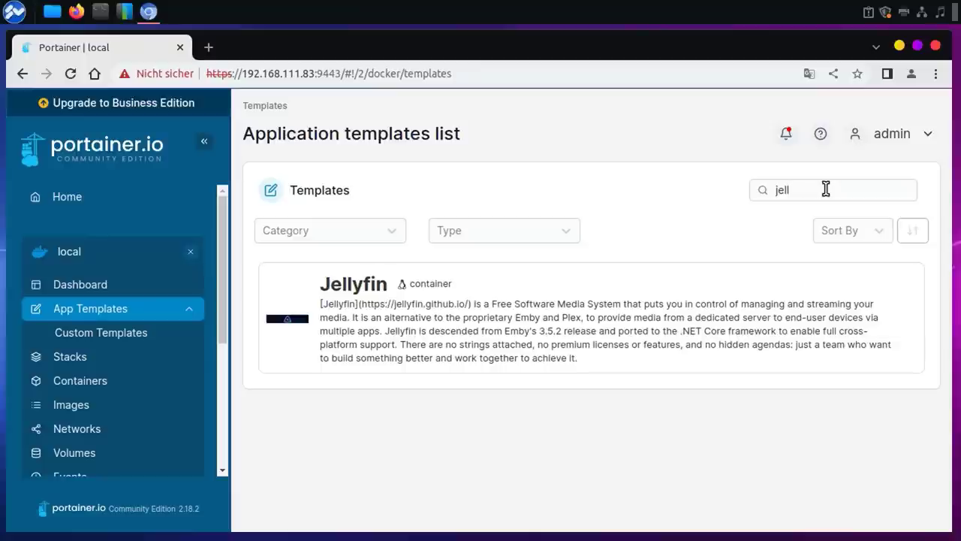
click(375, 304)
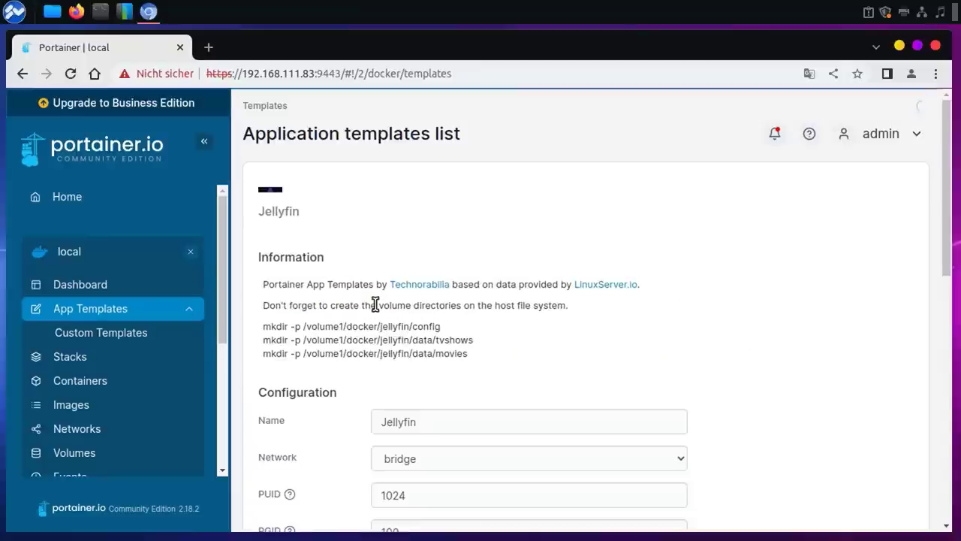
drag(943, 213, 938, 257)
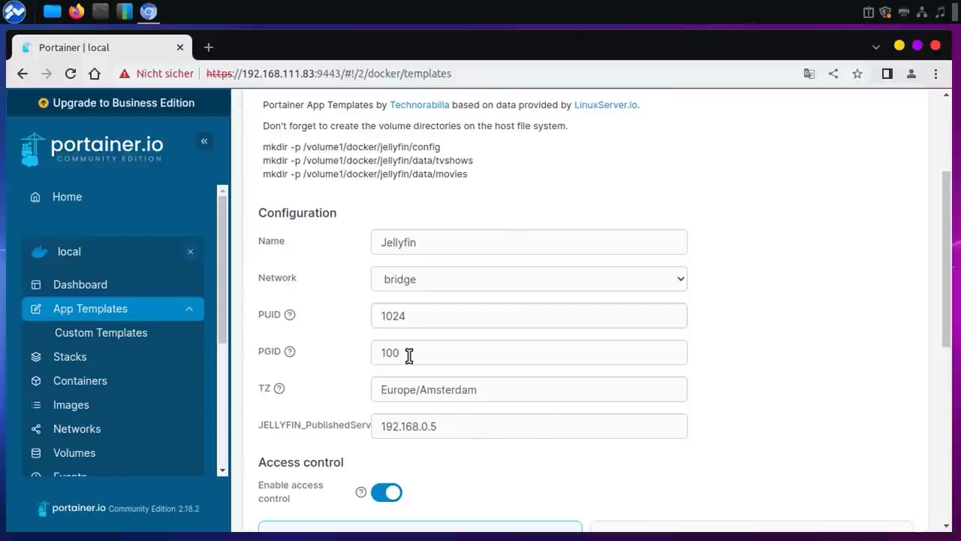
Step: Set both PUID and PGID in the Jellyfin template to 0
drag(423, 315, 359, 323)
text(0)
key(Tab)
text(0)
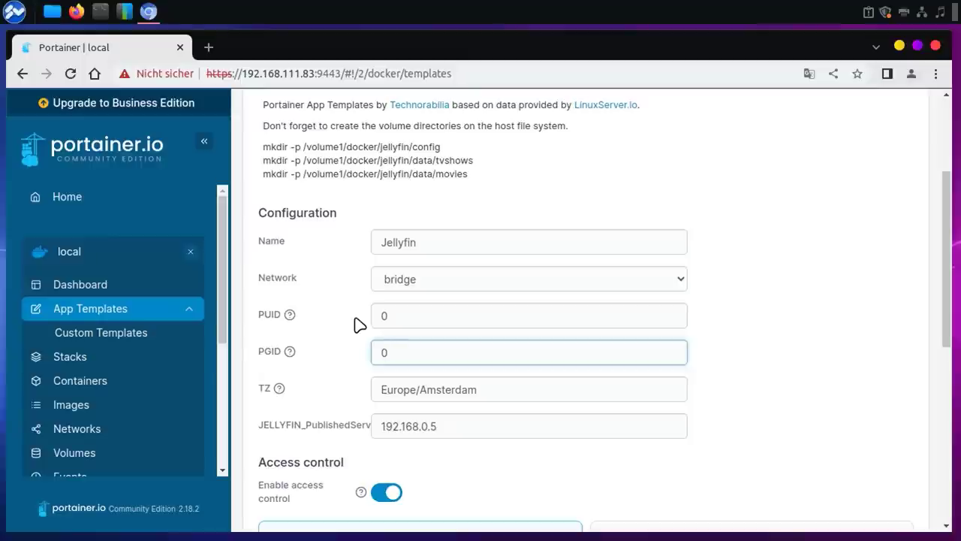
click(799, 337)
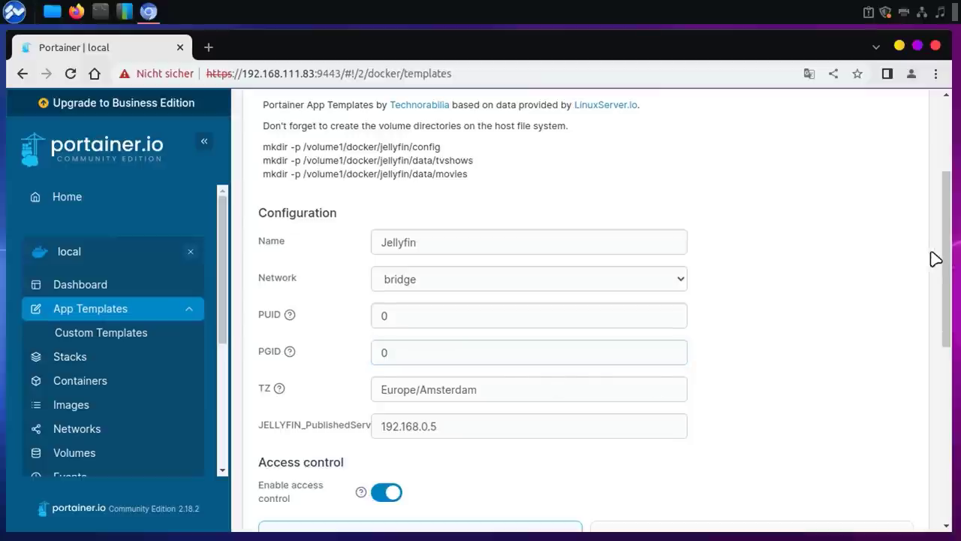
Step: Change JELLYFIN_PublishedServer to 192.168.111.83
scroll(948, 259, down, 1)
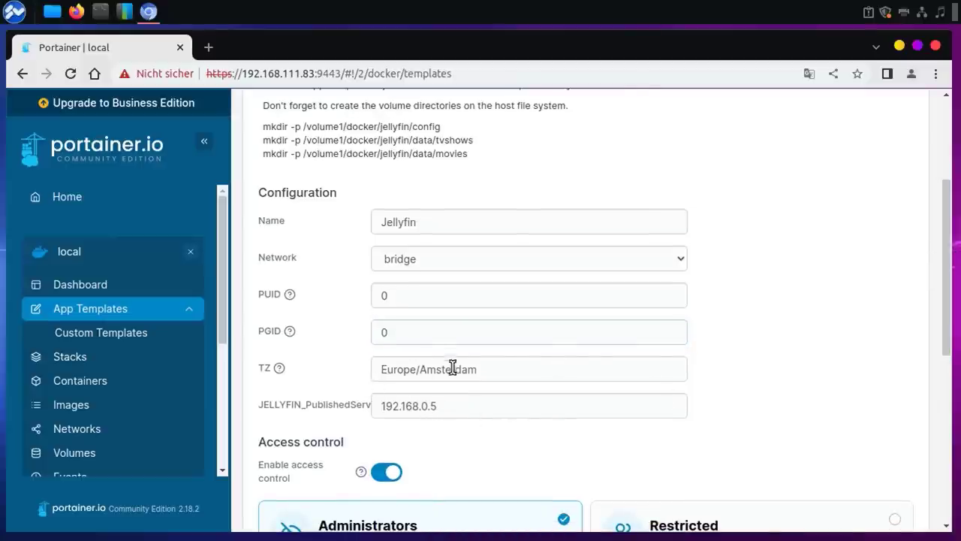
drag(422, 406, 448, 408)
text(111.83)
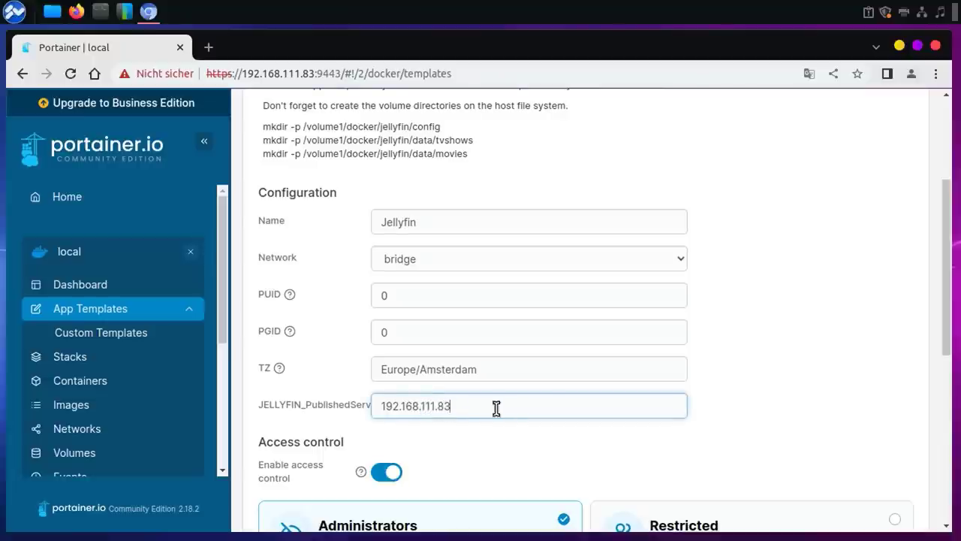
double_click(302, 73)
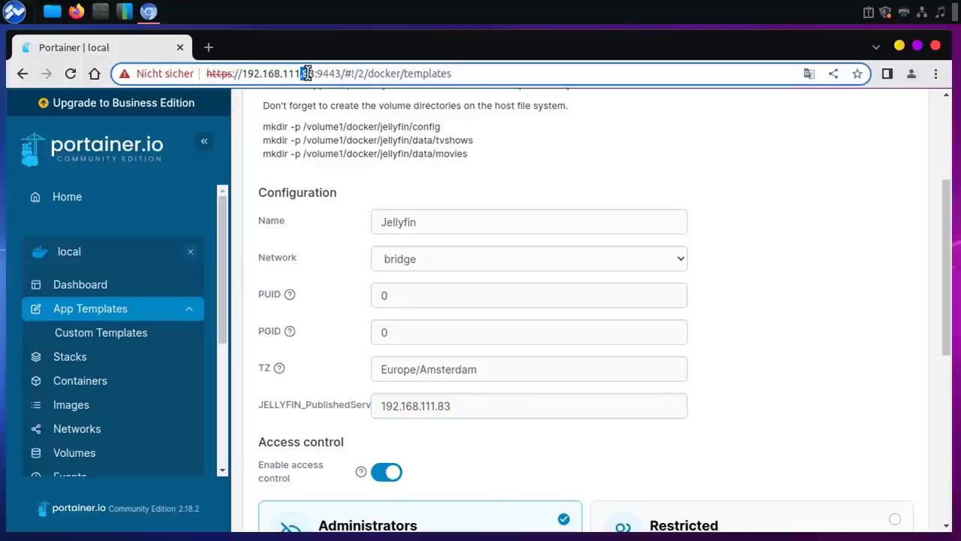
click(795, 365)
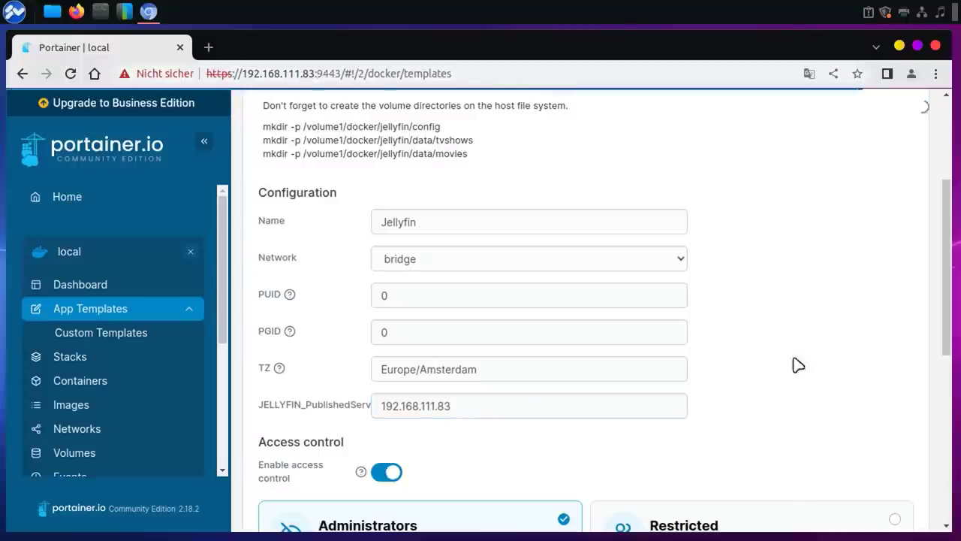
scroll(952, 300, down, 2)
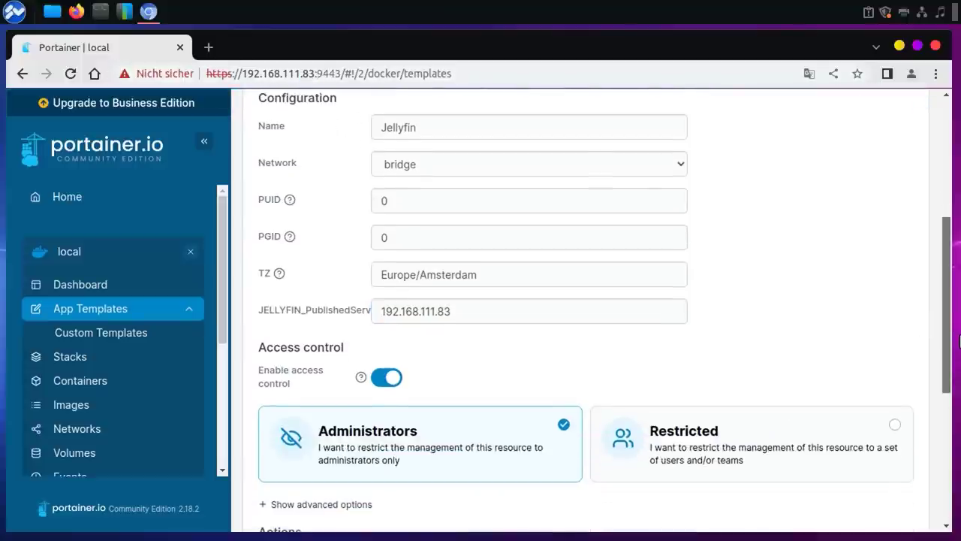
Step: Reveal advanced options and map host ports 8096, 8920, 7359 and 1900 to matching container ports
scroll(958, 323, down, 2)
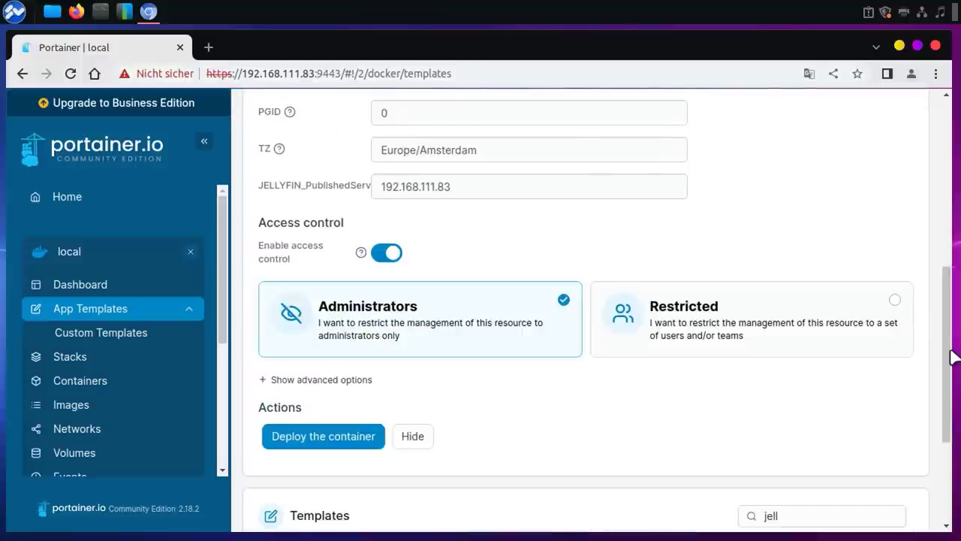
click(264, 380)
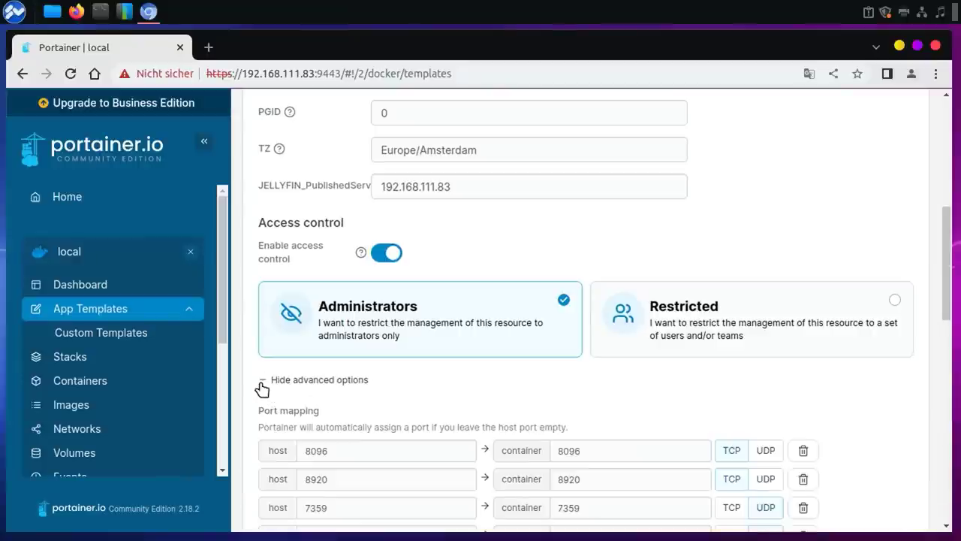
scroll(955, 328, down, 2)
scroll(954, 328, down, 1)
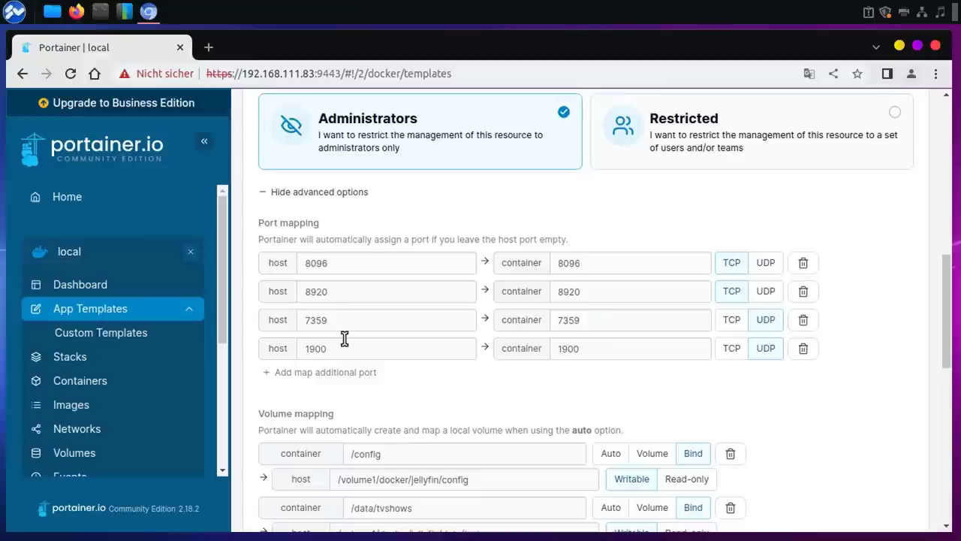
double_click(338, 269)
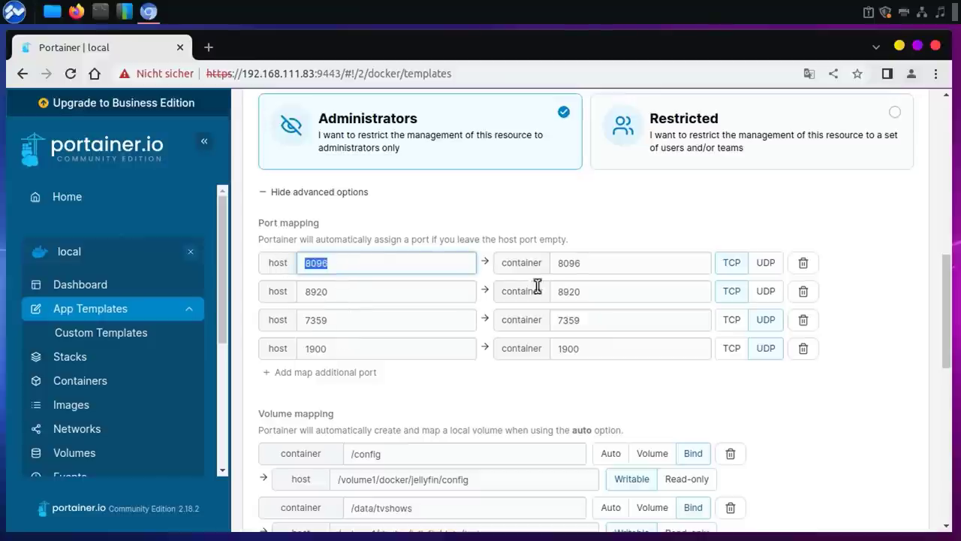
double_click(593, 264)
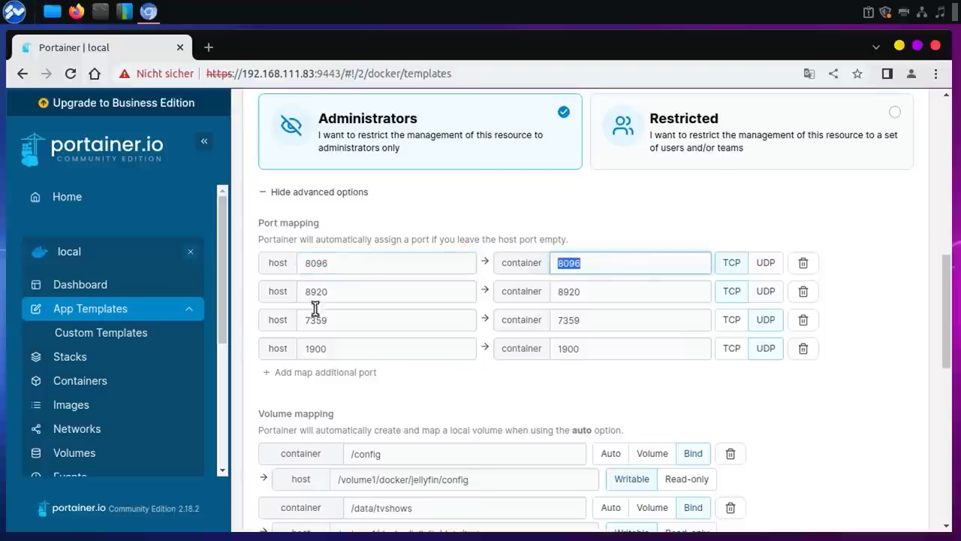
click(339, 266)
double_click(322, 266)
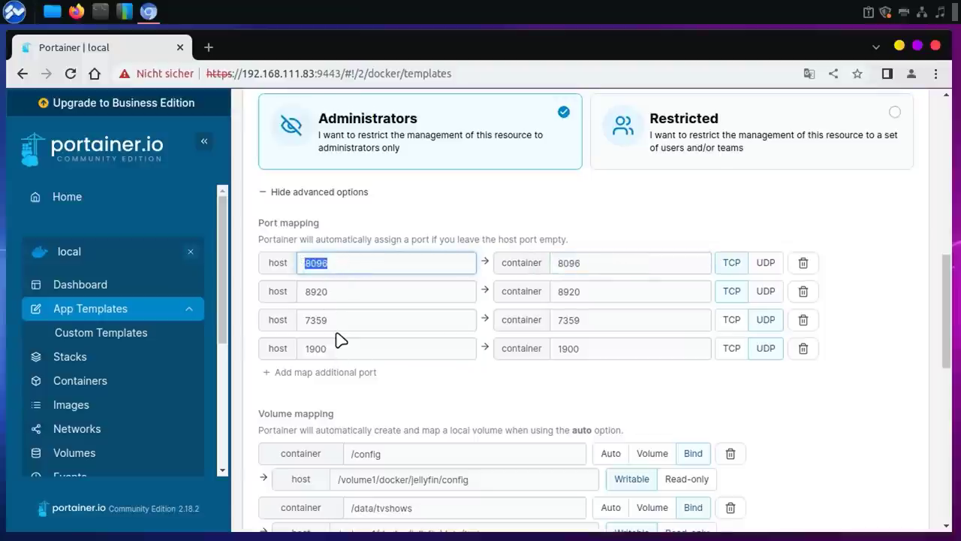
click(367, 409)
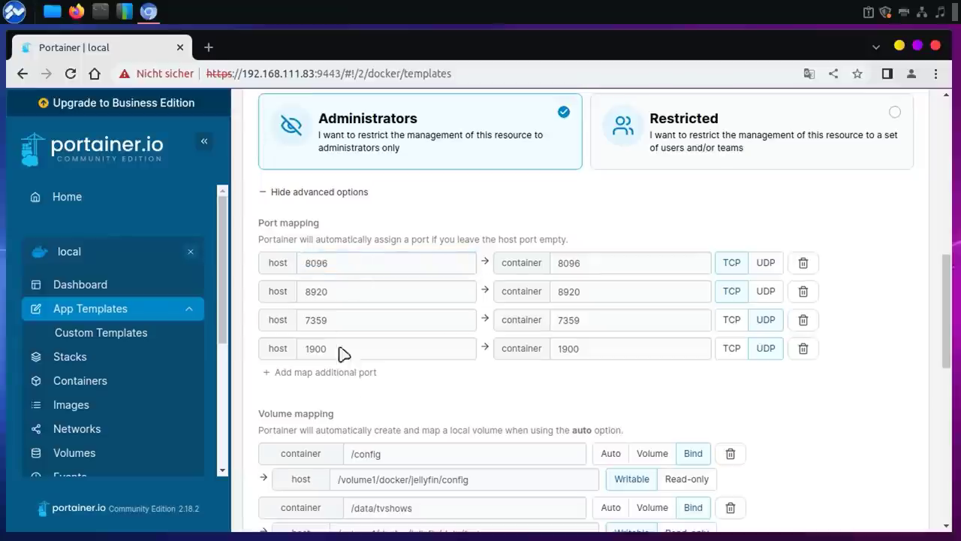
drag(949, 292, 958, 349)
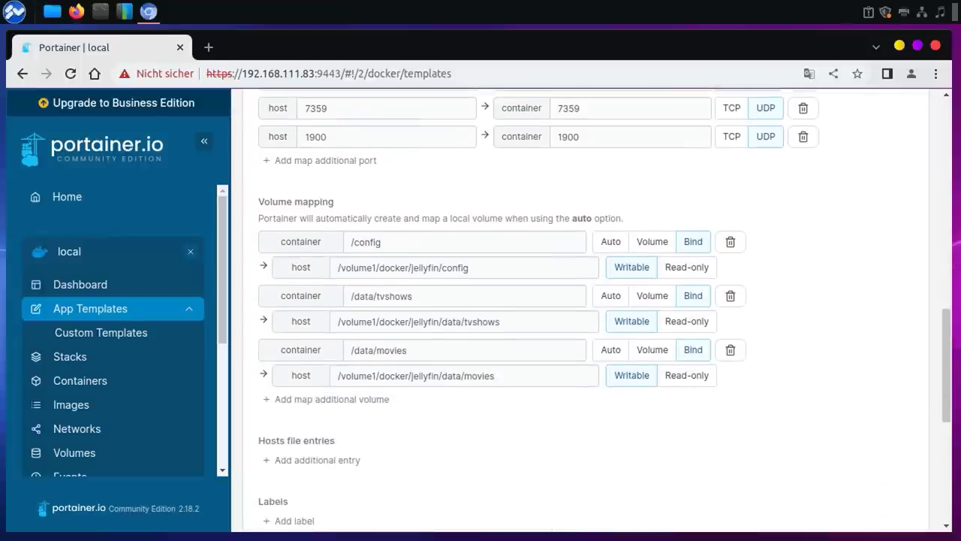
Step: Change the tvshows volume's container and host paths to audio
scroll(544, 278, down, 1)
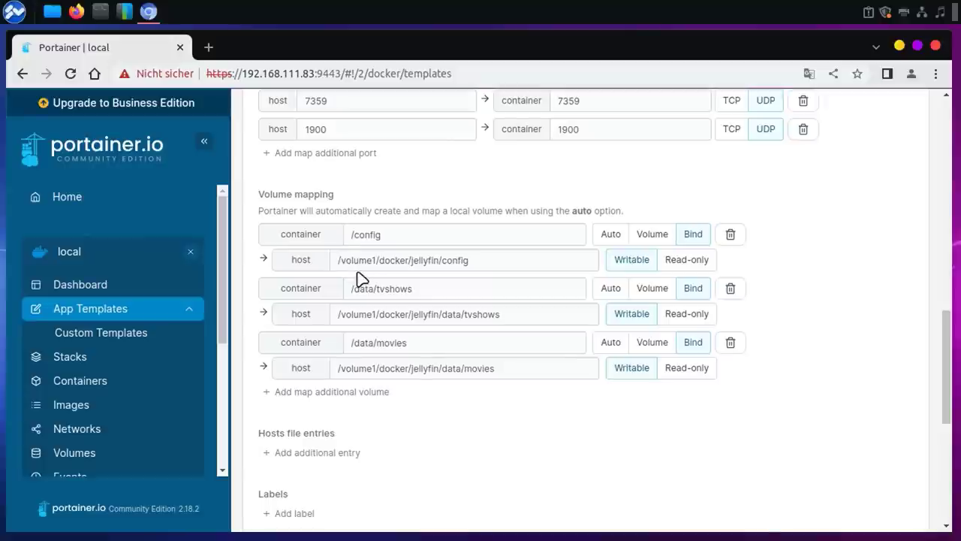
drag(379, 261, 404, 262)
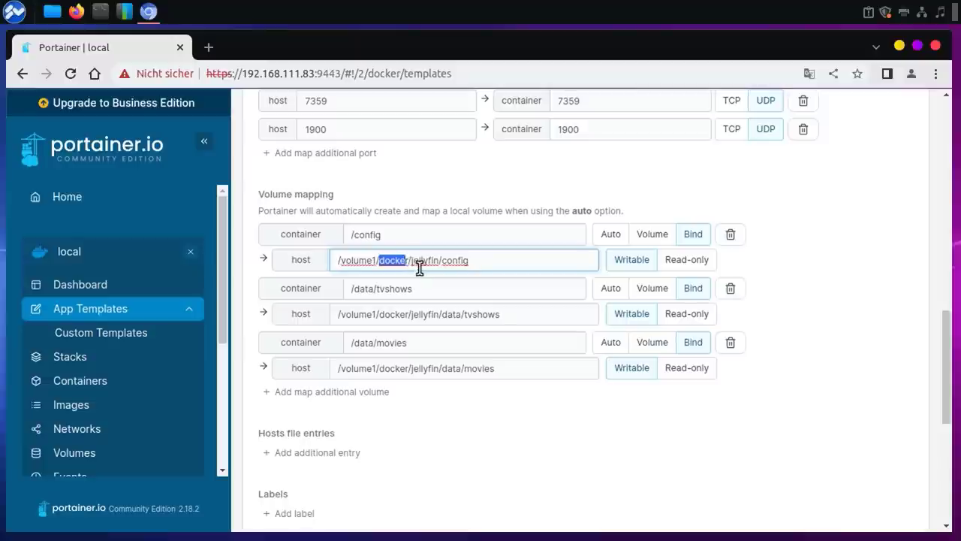
drag(412, 261, 439, 260)
click(442, 261)
drag(442, 261, 481, 266)
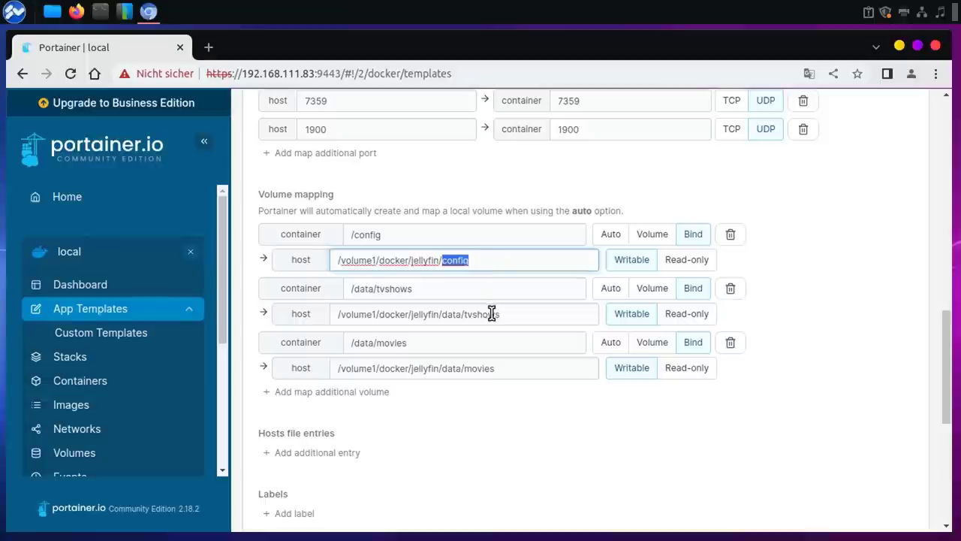
click(446, 288)
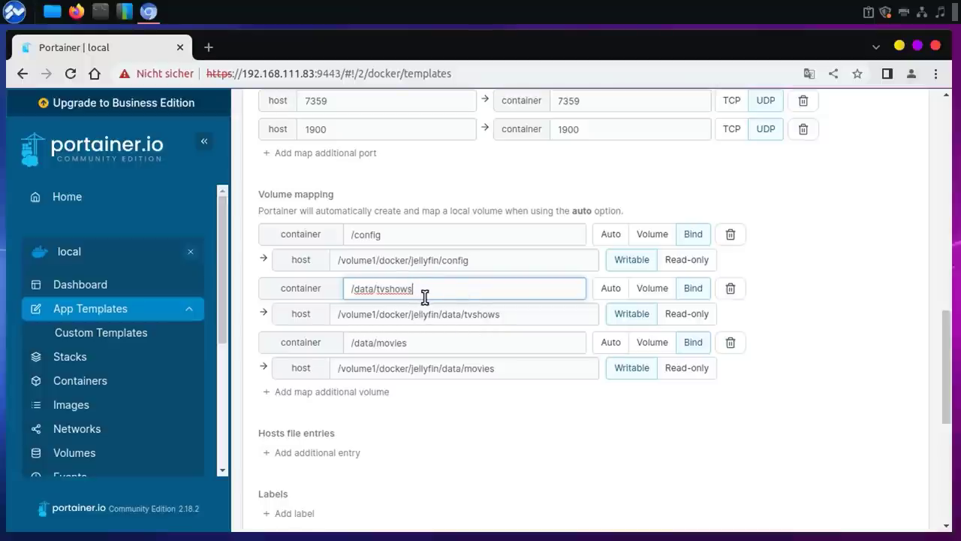
drag(377, 289, 452, 295)
text(audio)
drag(466, 314, 511, 312)
key(BackSpace)
text(audio)
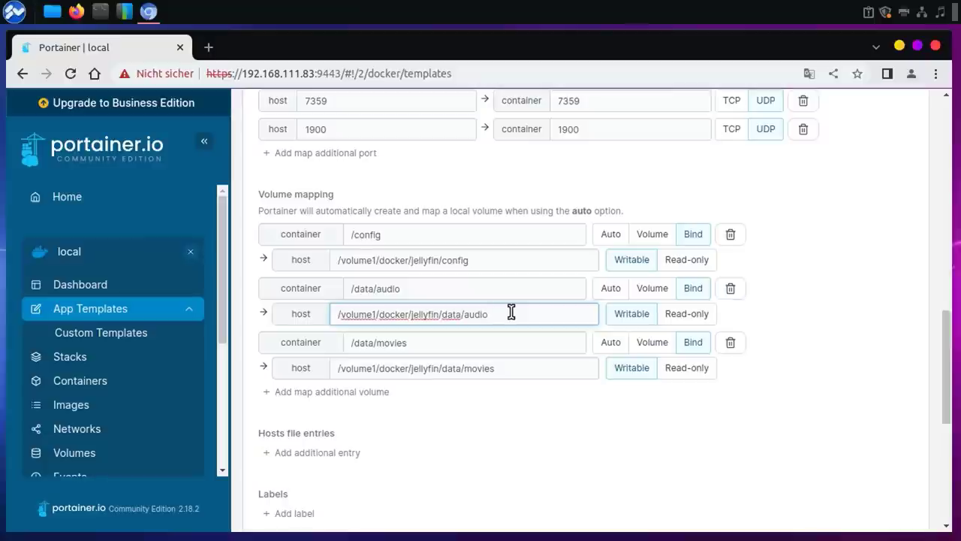
click(438, 439)
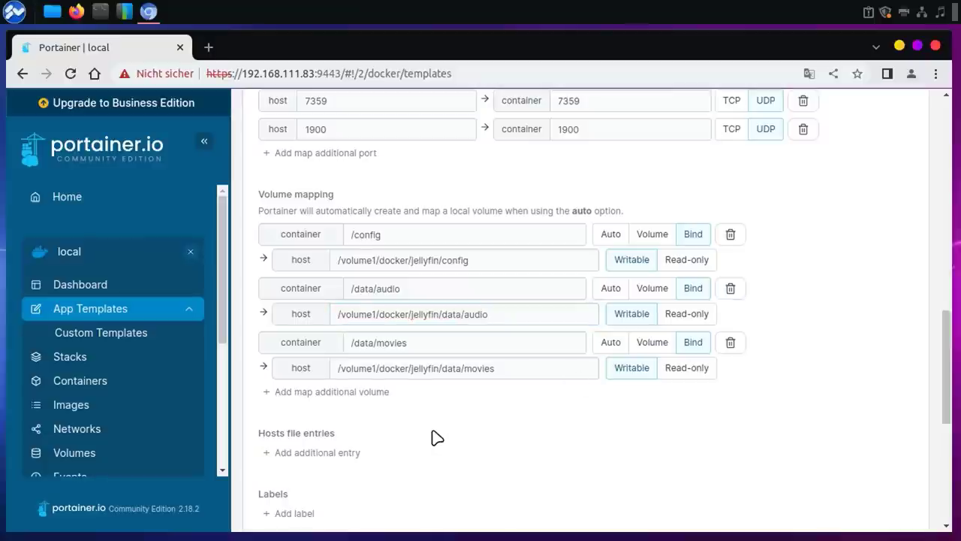
Step: Add a /data/fotos bind volume with host path /volume1/docker/jellyfin/data/fotos
click(275, 392)
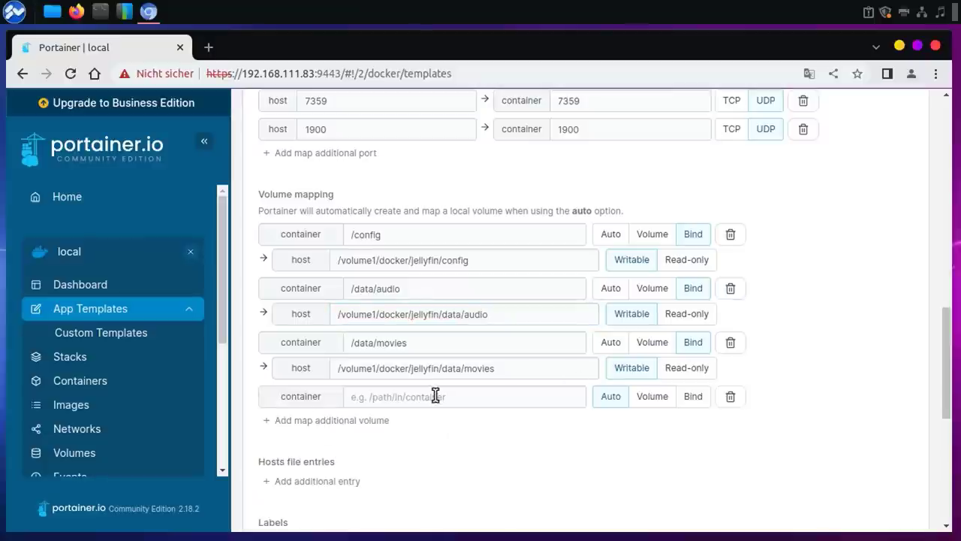
drag(379, 341, 306, 337)
key(ctrl+c)
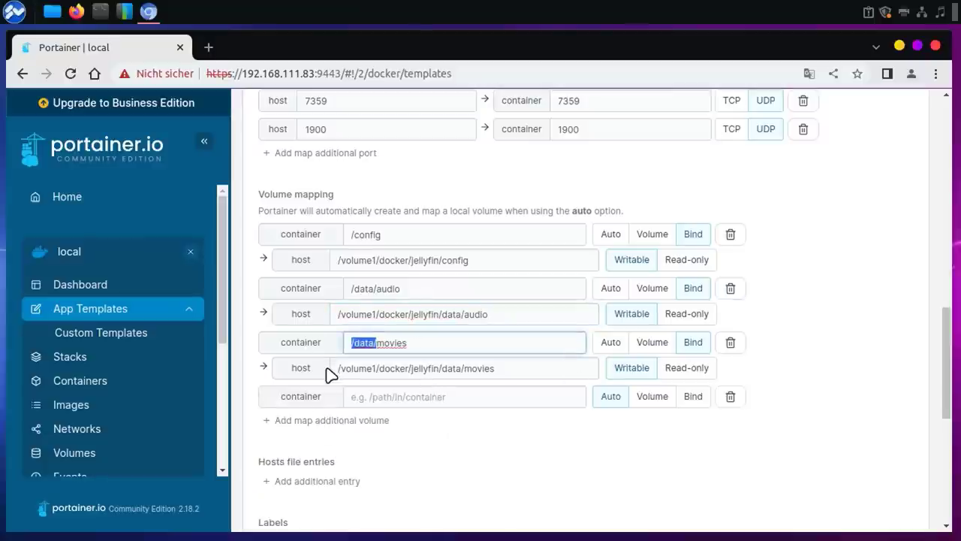
click(385, 404)
key(ctrl+v)
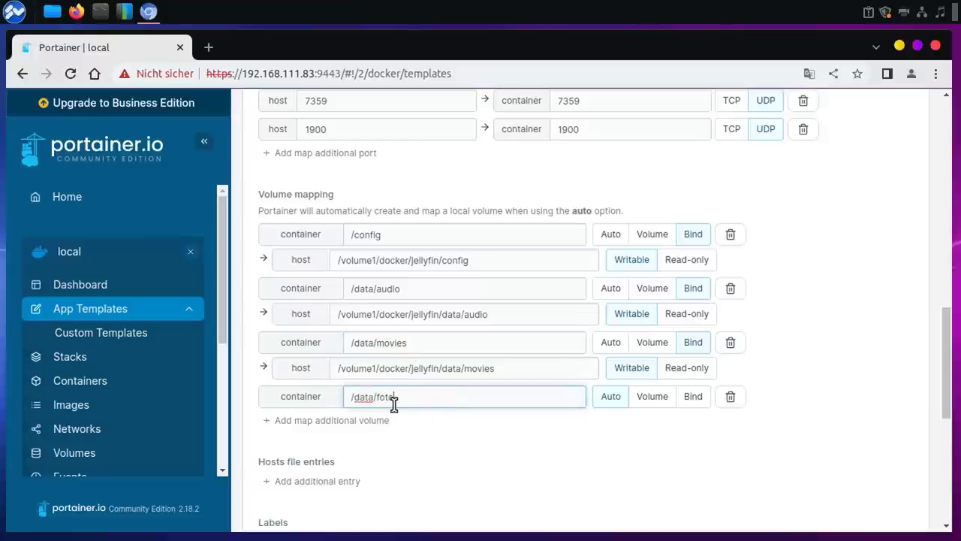
text(fotos)
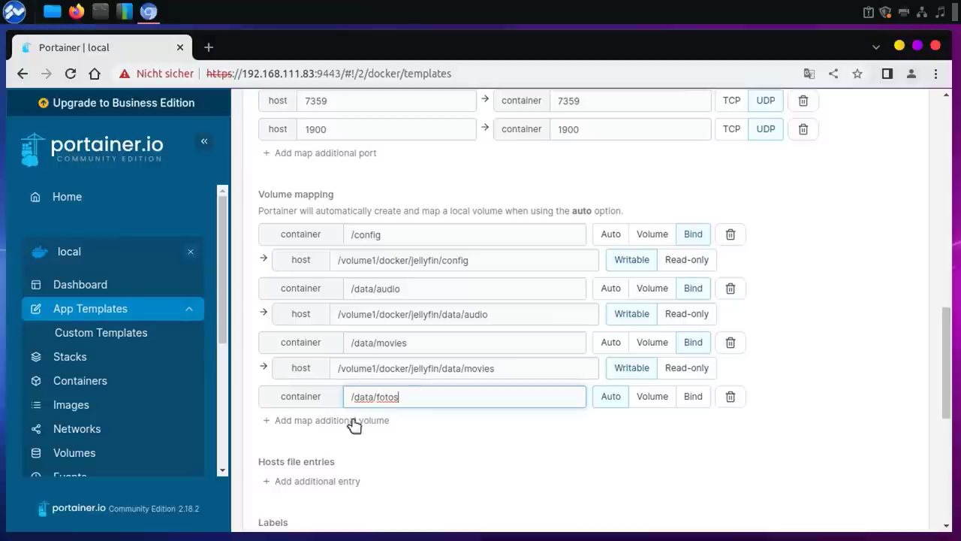
click(692, 398)
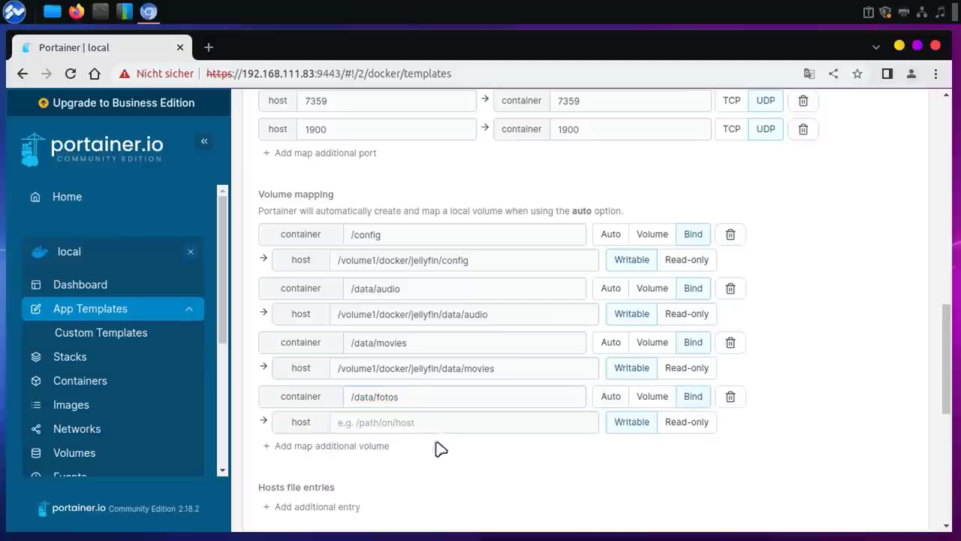
triple_click(456, 367)
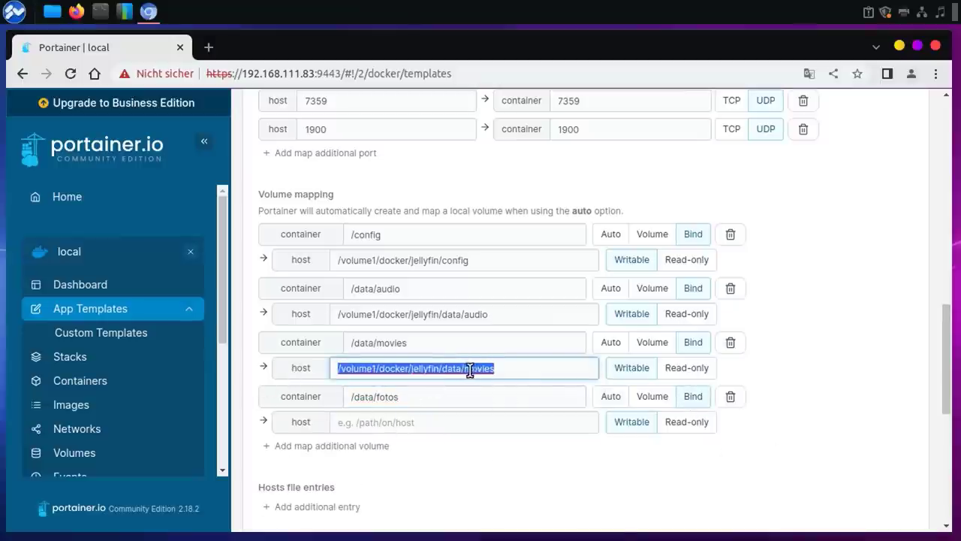
drag(459, 314, 264, 323)
key(ctrl+c)
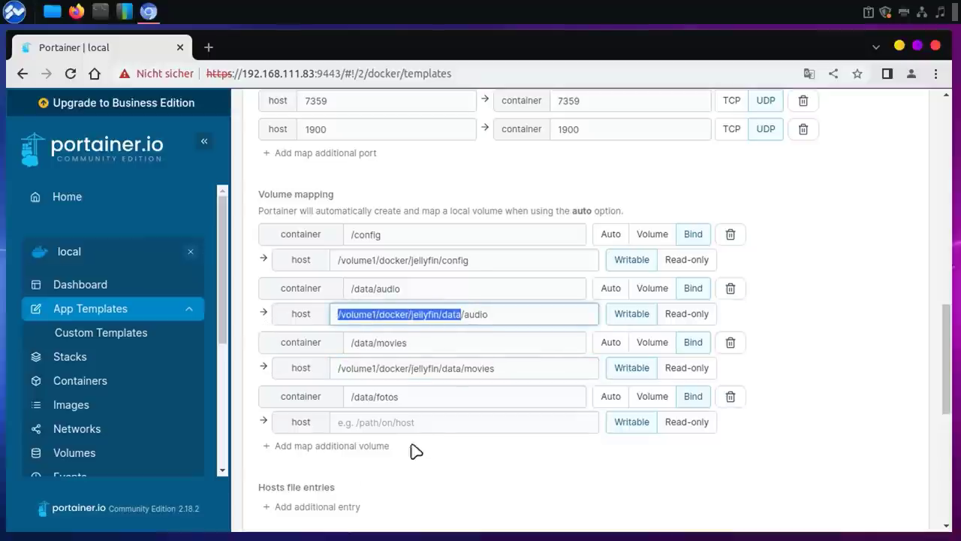
click(429, 426)
key(ctrl+v)
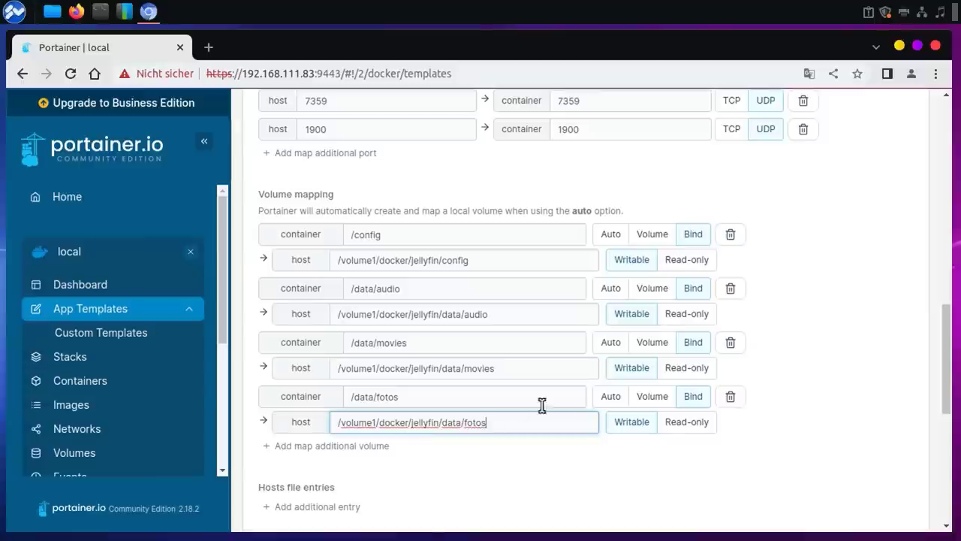
click(648, 472)
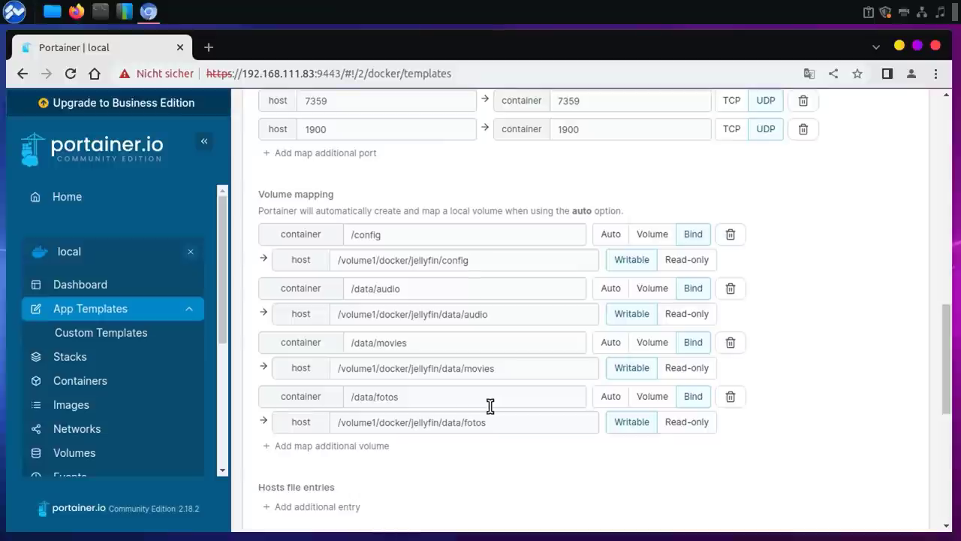
Step: Review the movies host path under /volume1/docker/jellyfin/data
drag(343, 368, 528, 367)
click(528, 367)
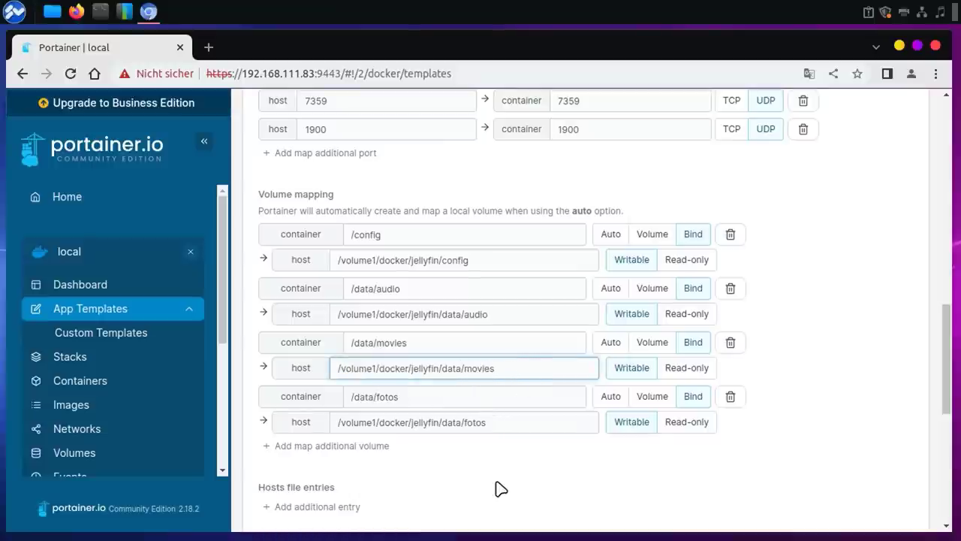
click(901, 378)
Step: Deploy the Jellyfin container with the edited ports and volumes
scroll(950, 368, down, 1)
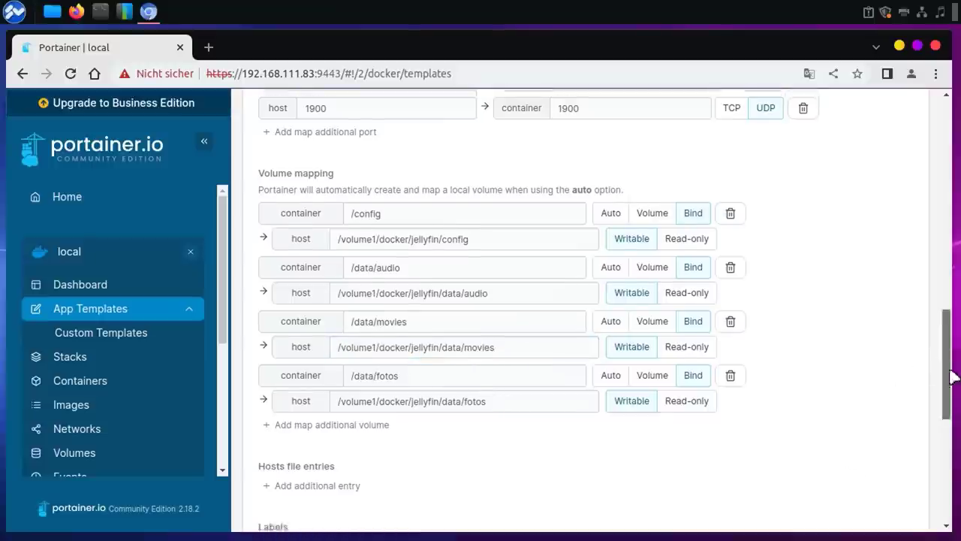
scroll(950, 375, down, 3)
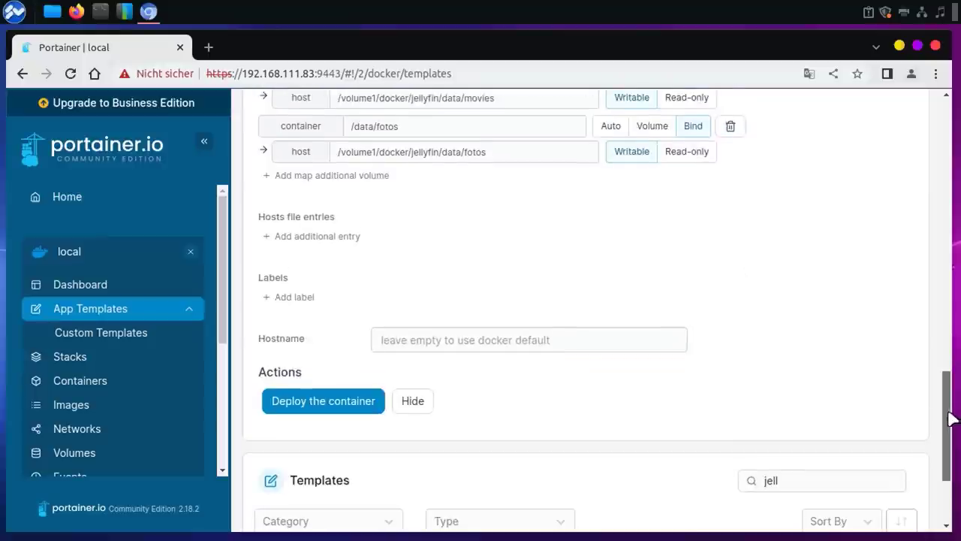
click(281, 406)
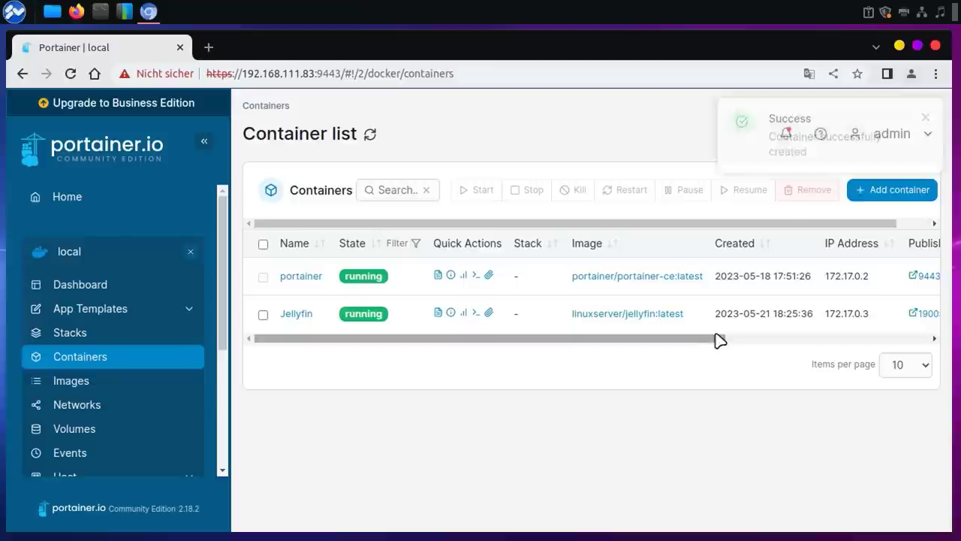
Step: Open the container's 8096:8096 published port in a new browser tab and switch to it
drag(717, 343, 938, 337)
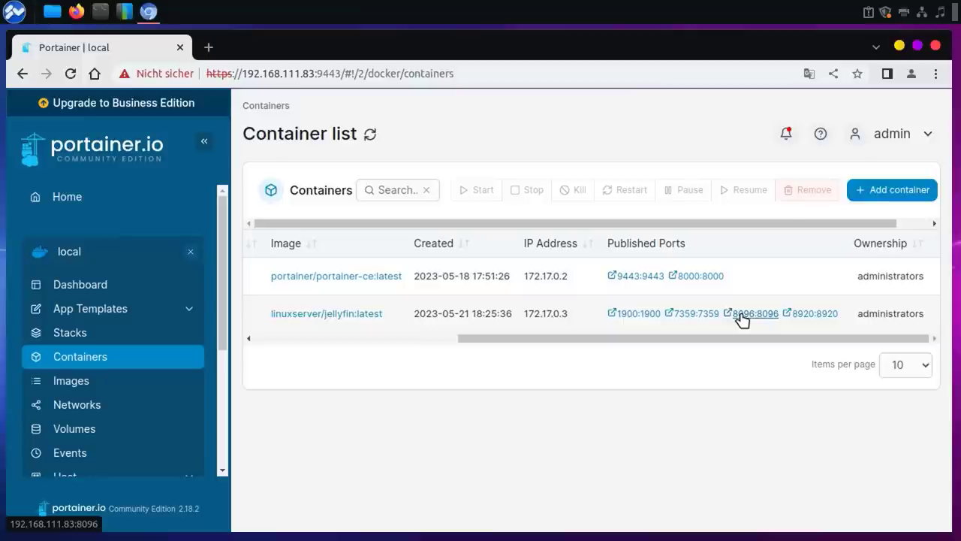
right_click(741, 318)
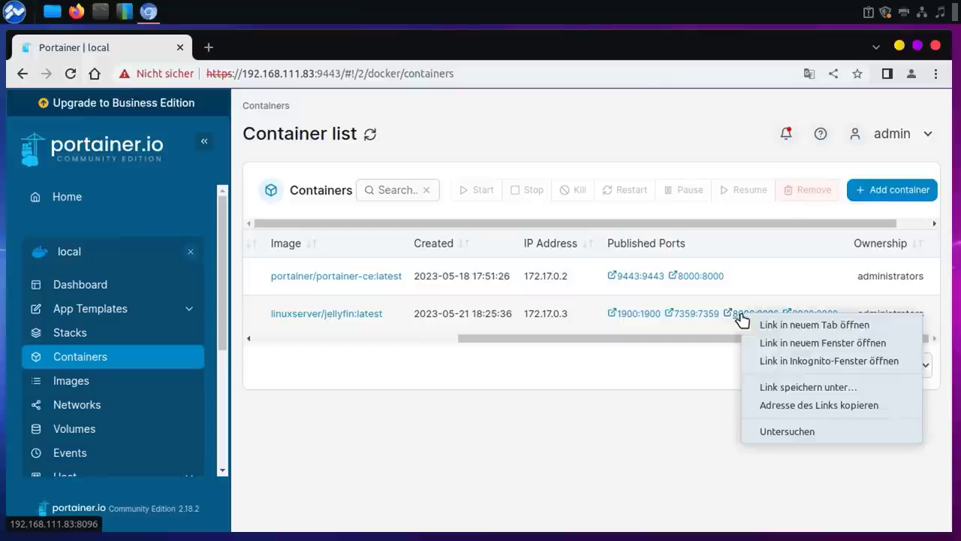
click(748, 325)
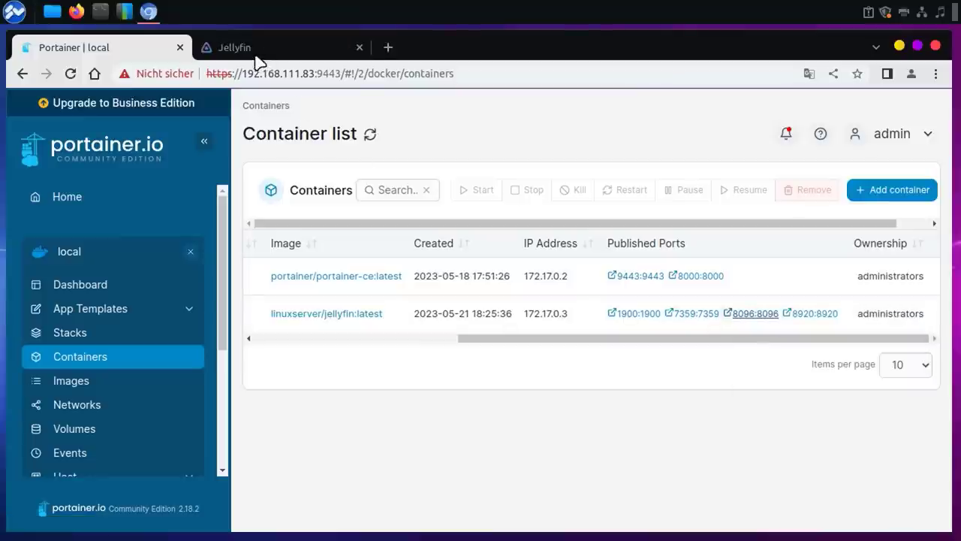
click(256, 57)
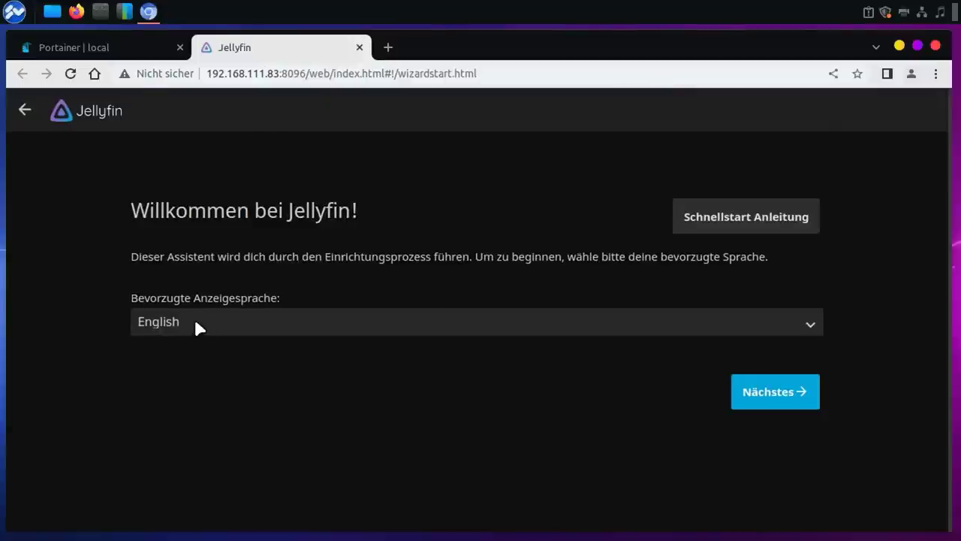
Step: Keep Deutsch as Jellyfin's display language and proceed to account setup
click(197, 324)
click(158, 197)
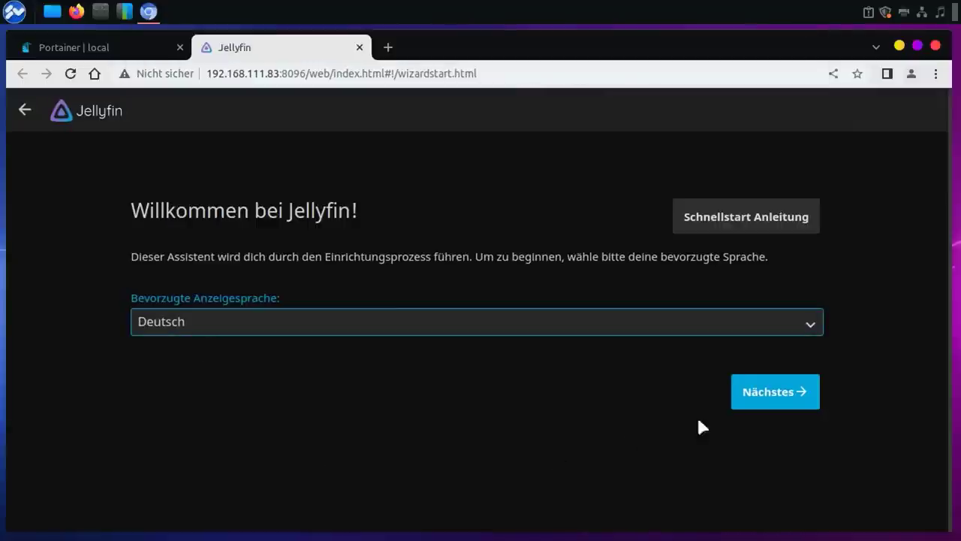
click(760, 396)
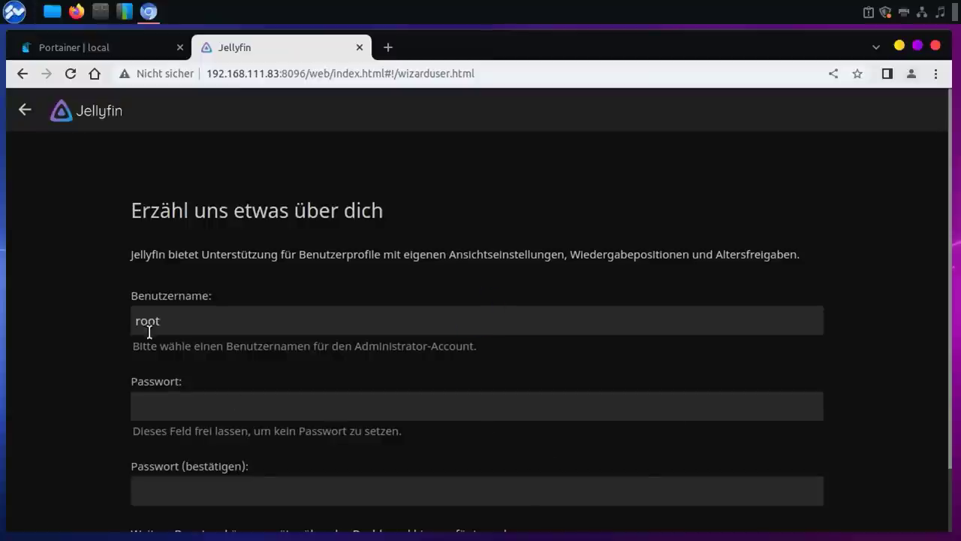
Step: Replace the default user name with 'admin' and advance to media library setup
key(Tab)
key(End)
key(BackSpace)
key(BackSpace)
key(BackSpace)
key(BackSpace)
text(admin)
click(73, 332)
scroll(73, 332, down, 2)
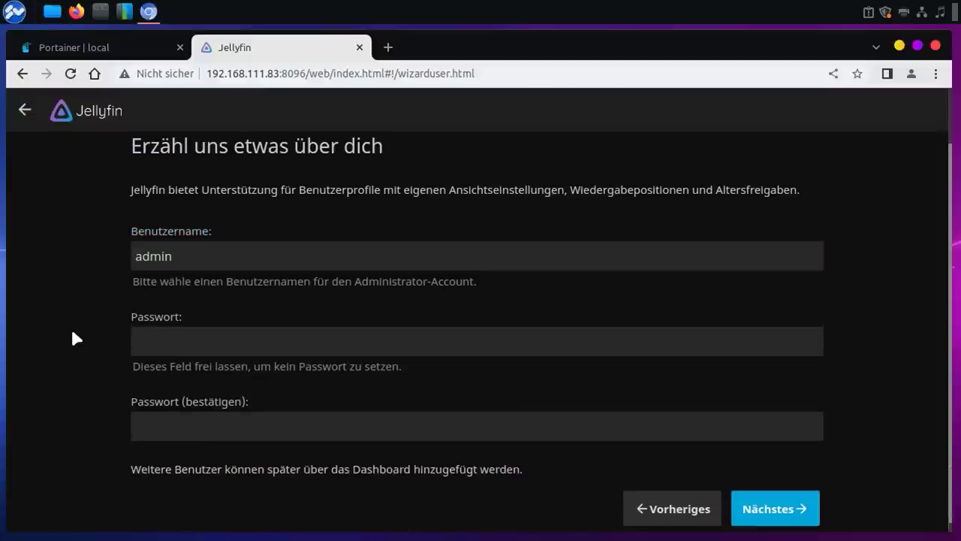
scroll(73, 339, down, 1)
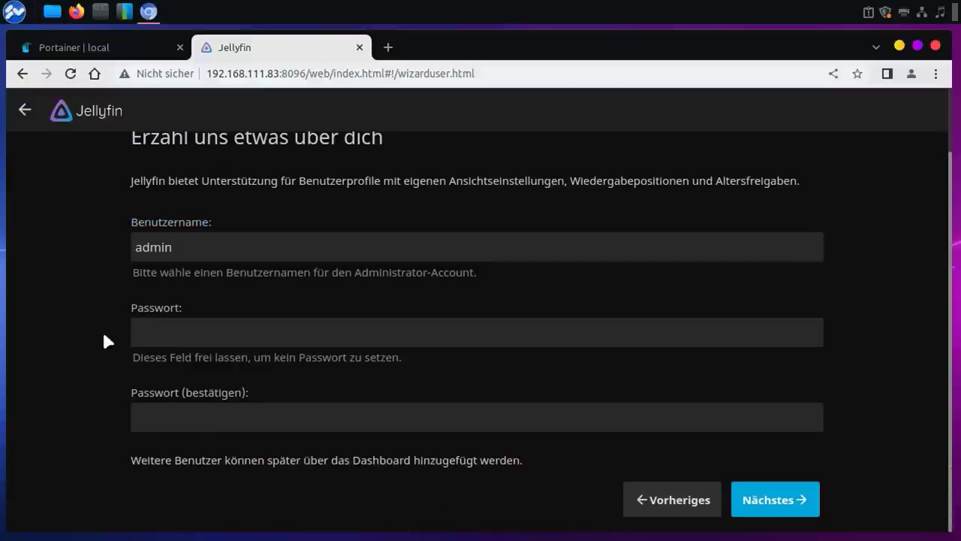
click(750, 510)
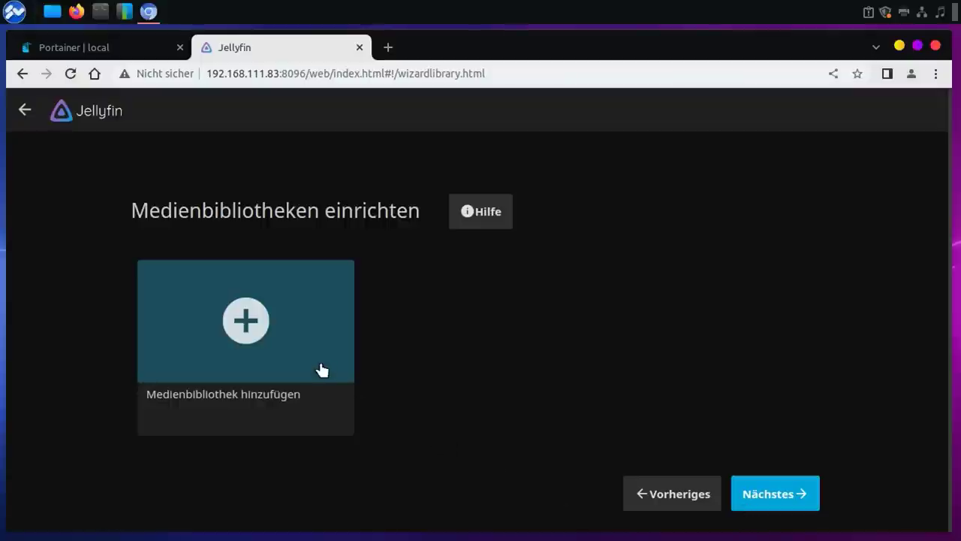
Step: Start a new media library with content type Filme
click(260, 325)
click(245, 213)
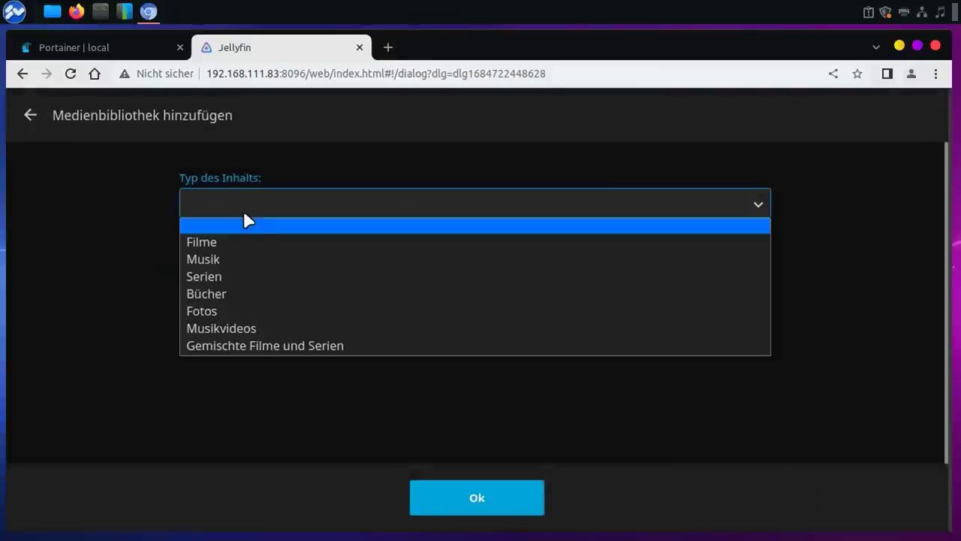
click(213, 247)
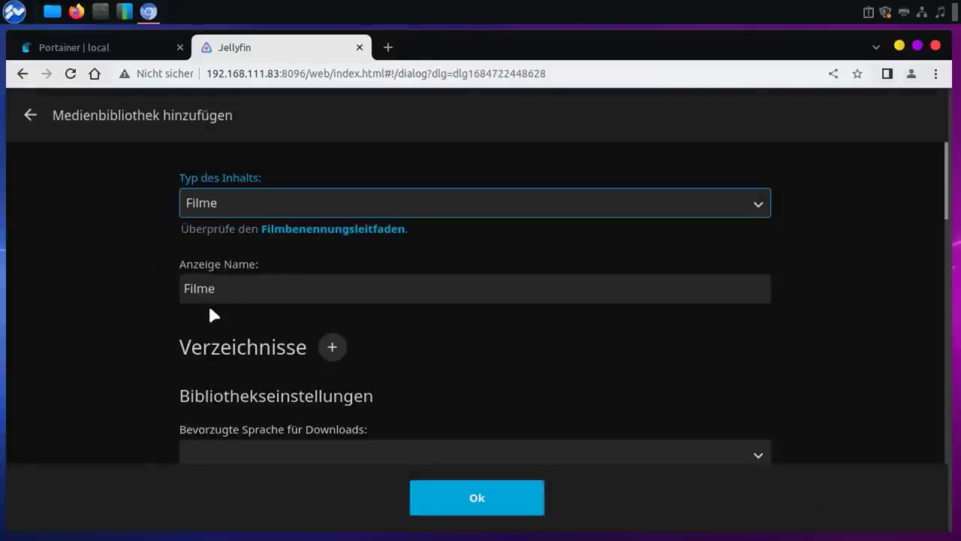
scroll(465, 350, down, 5)
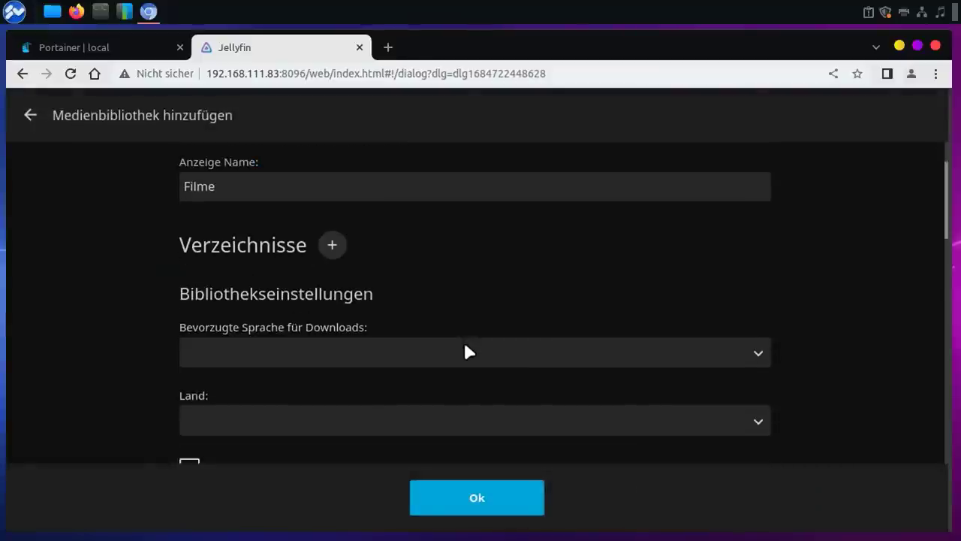
scroll(465, 351, up, 3)
scroll(466, 350, up, 1)
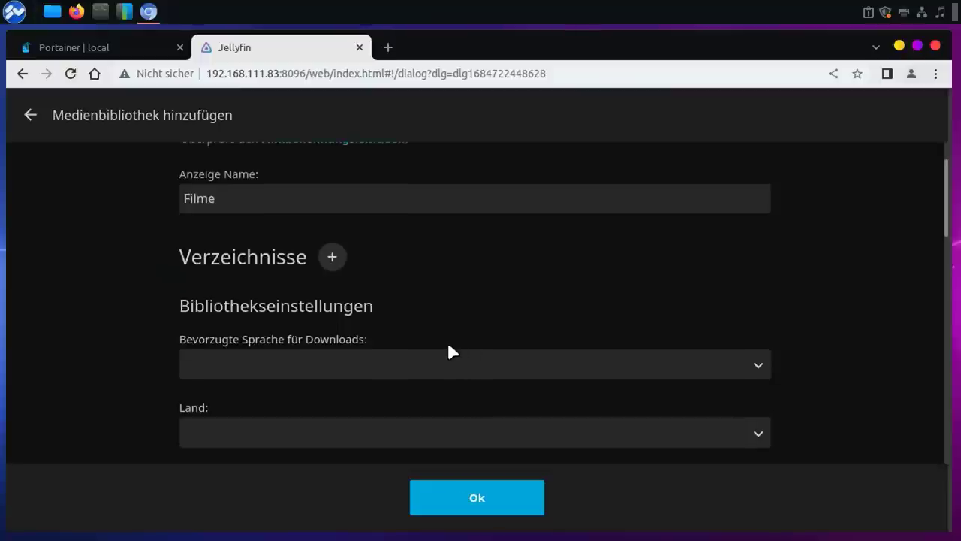
scroll(449, 349, up, 3)
Step: Confirm the display name and content type Filme, then add a folder to the library
click(328, 295)
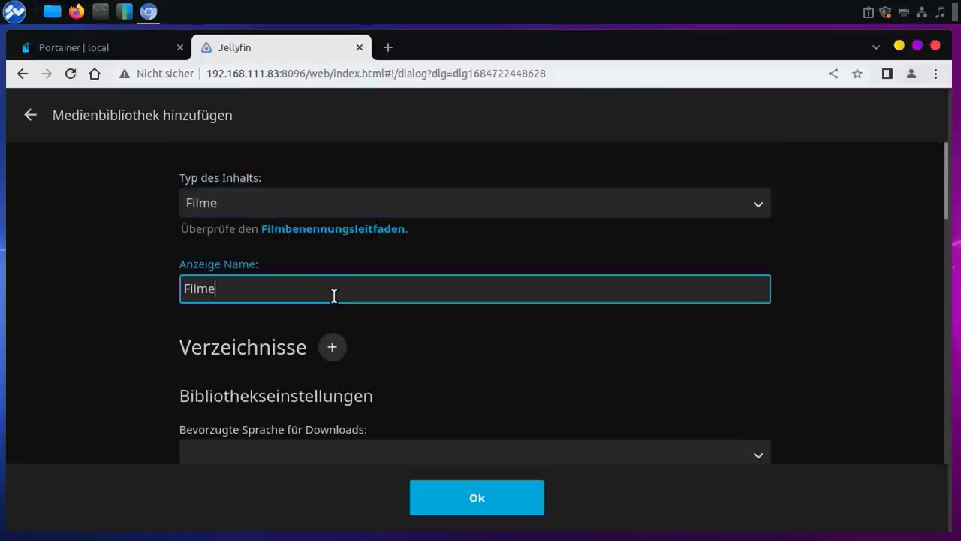
click(311, 212)
click(313, 215)
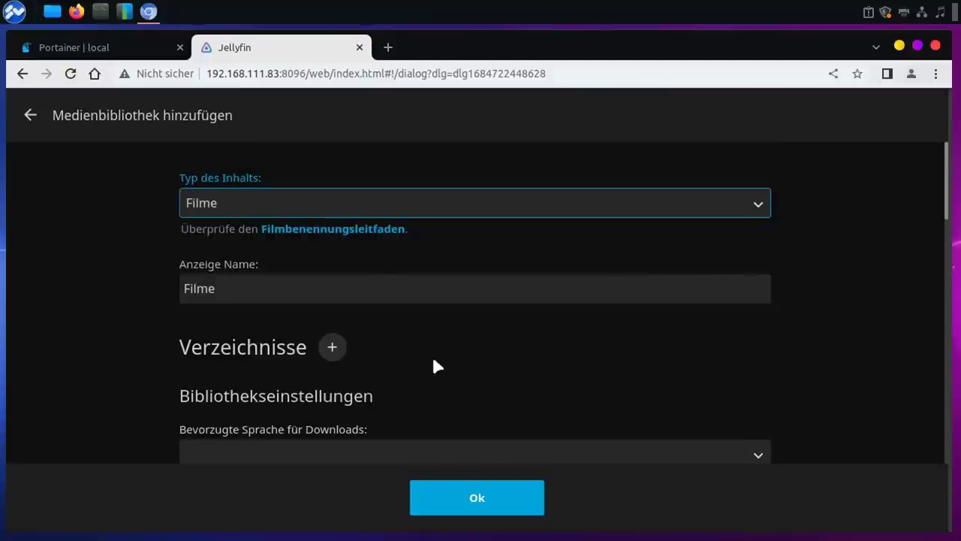
click(331, 350)
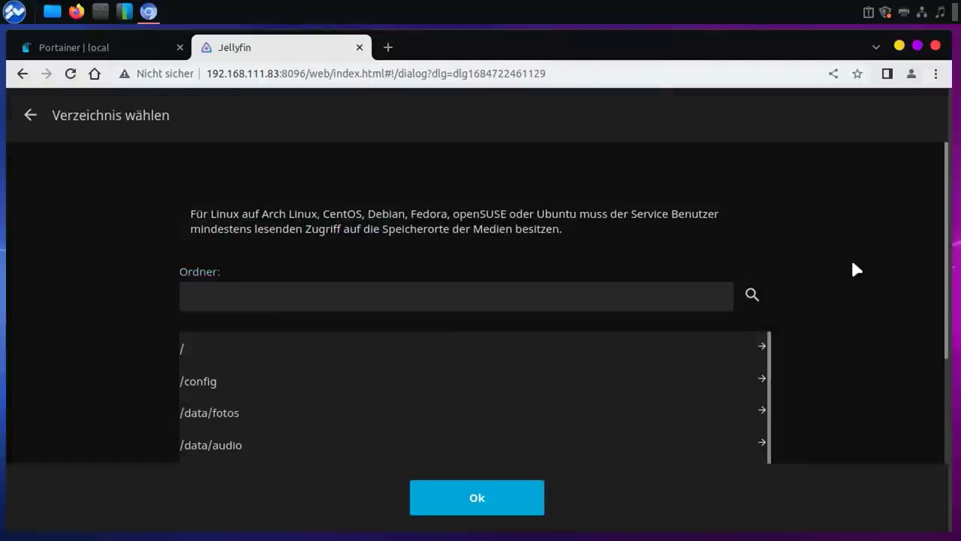
Step: Choose /data/movies in the folder chooser and confirm it with Ok
drag(941, 235, 944, 278)
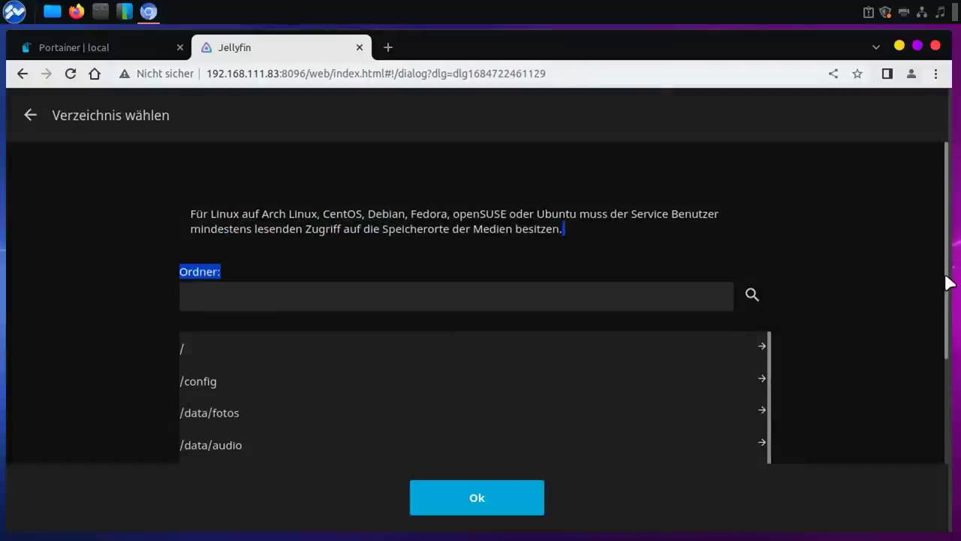
scroll(947, 309, down, 1)
scroll(949, 309, down, 1)
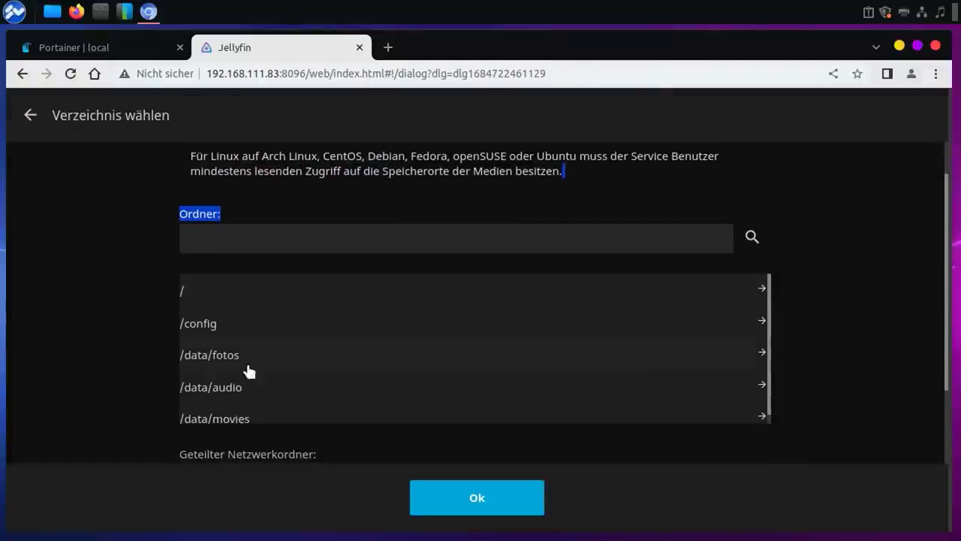
click(220, 419)
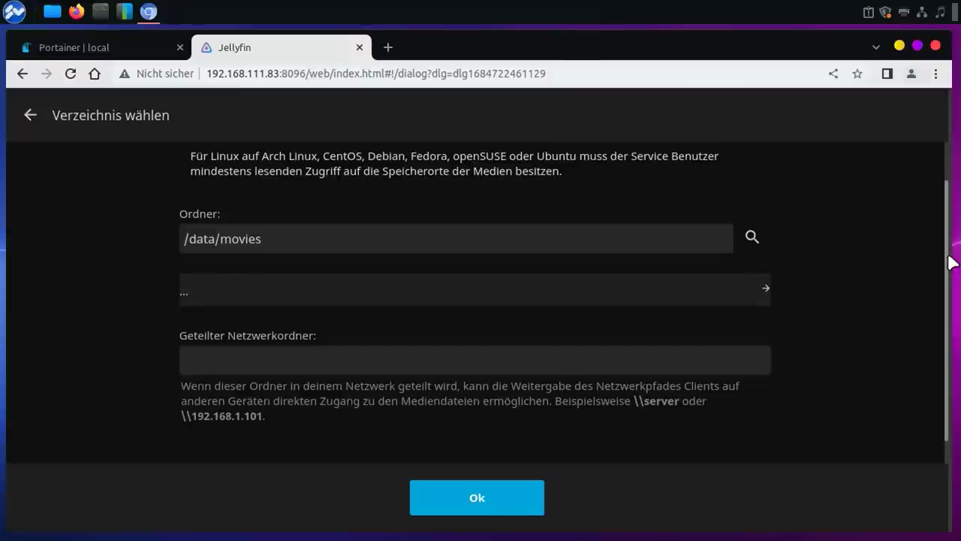
click(476, 501)
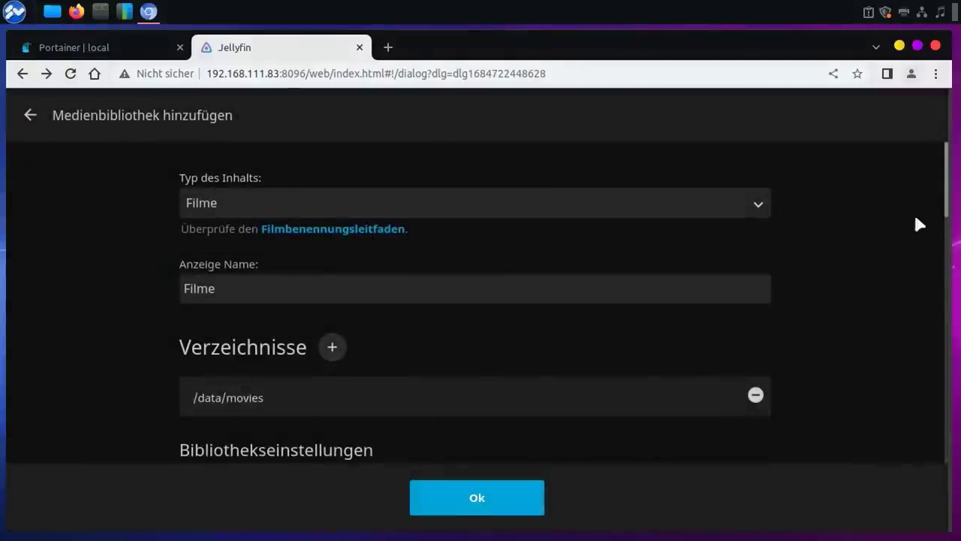
drag(947, 181, 946, 214)
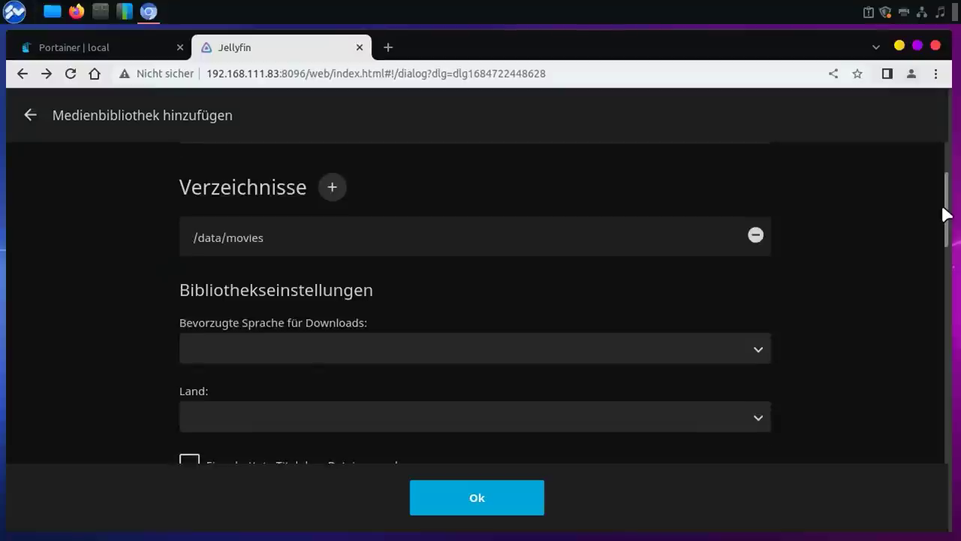
Step: Set the Filme library's preferred download language to German and its country to Germany
click(292, 353)
text(ger)
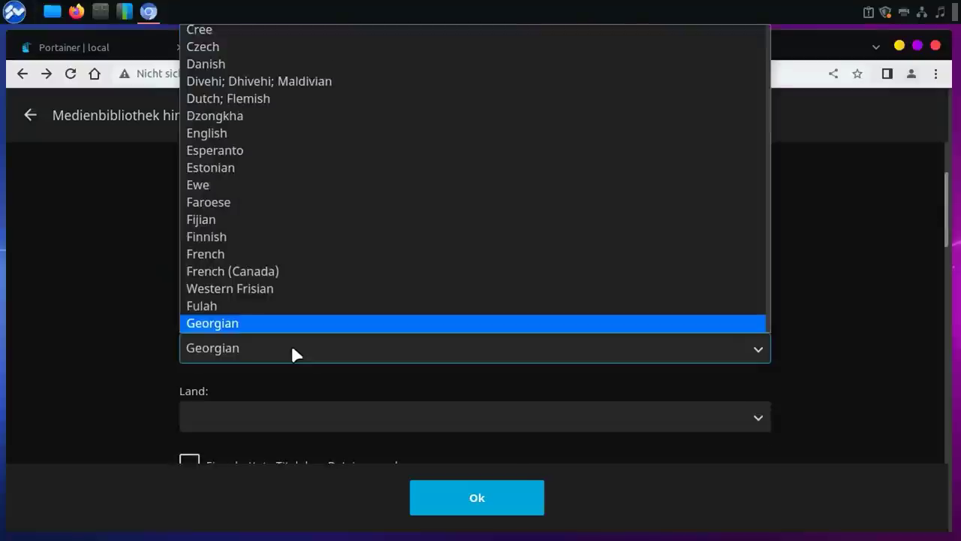
click(239, 323)
click(326, 417)
text(ger)
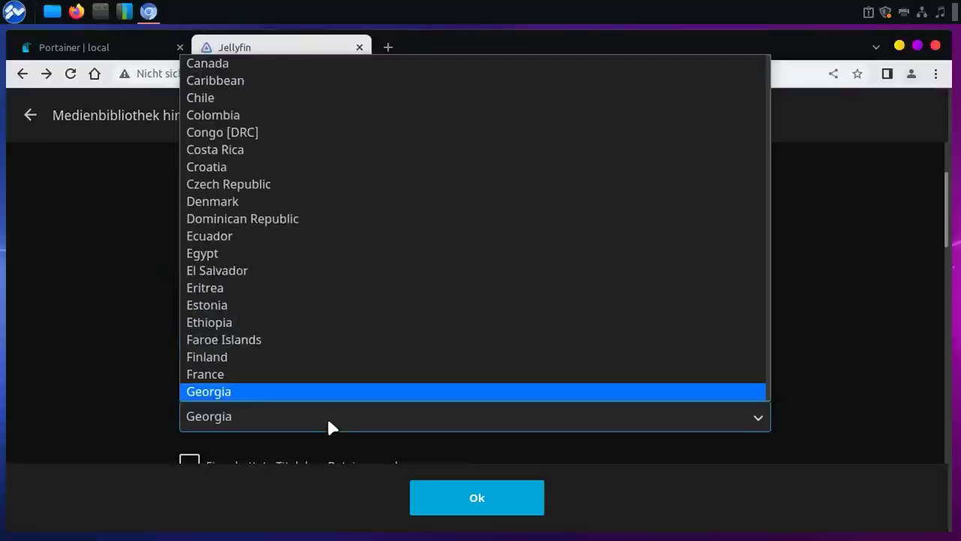
click(259, 397)
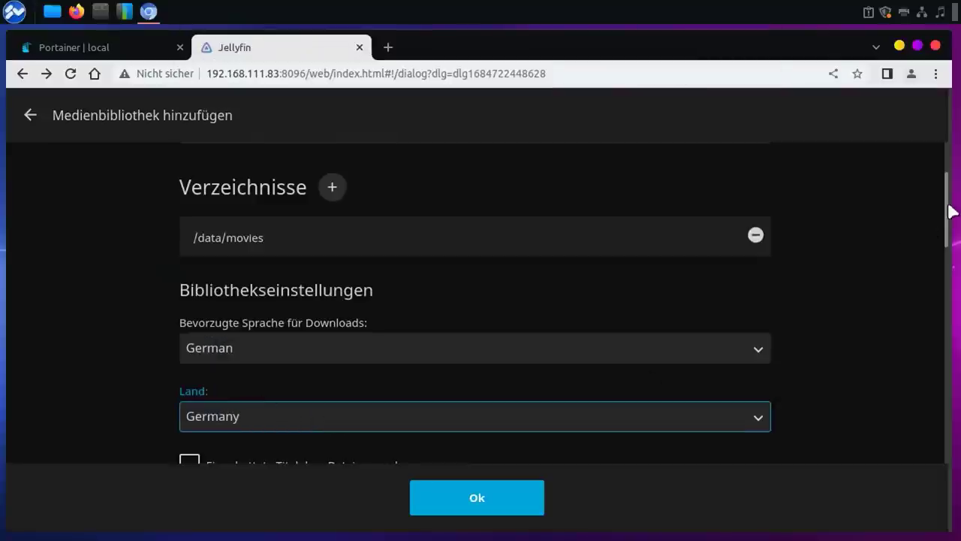
Step: Scroll through the remaining library settings and save the Filme library
drag(948, 208, 940, 259)
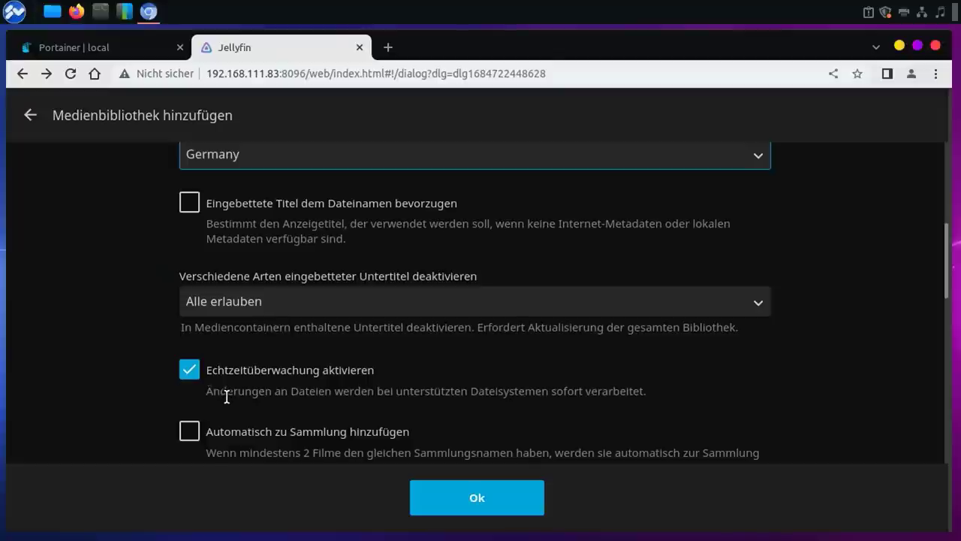
scroll(669, 372, down, 5)
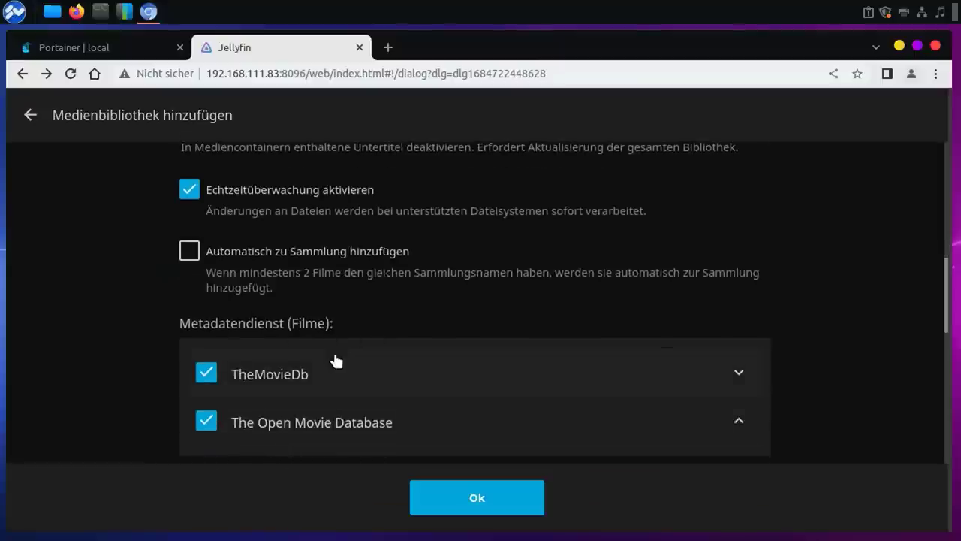
click(487, 501)
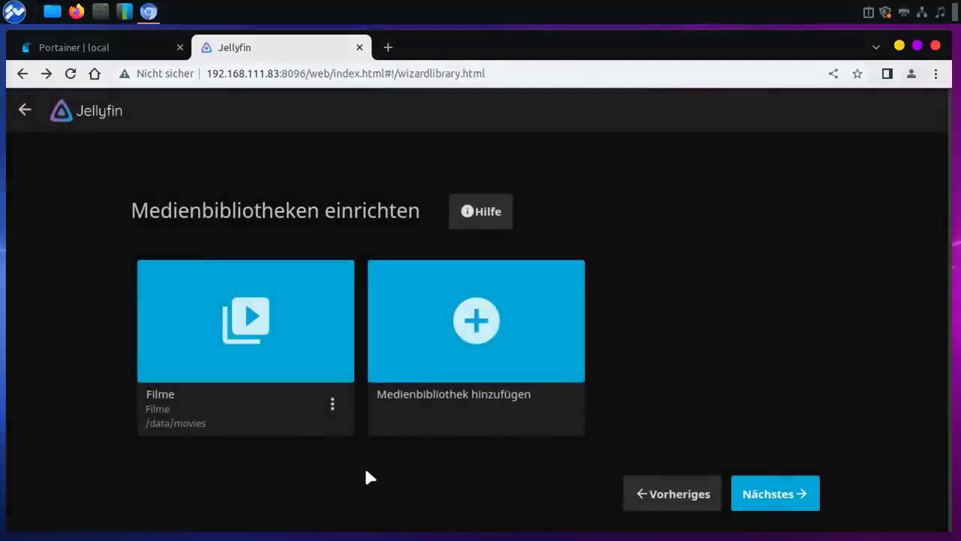
Step: Set the setup wizard's metadata language to German and country to Germany
click(798, 496)
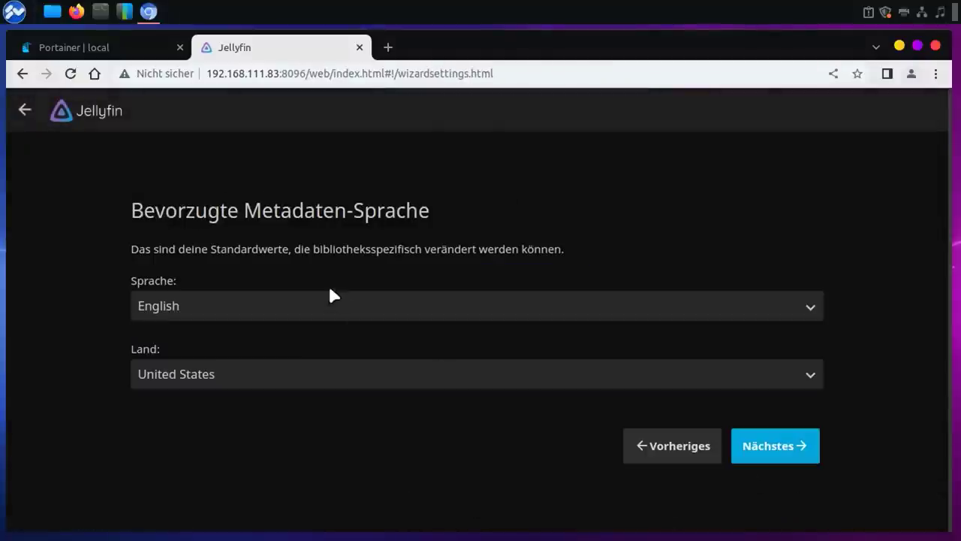
click(271, 306)
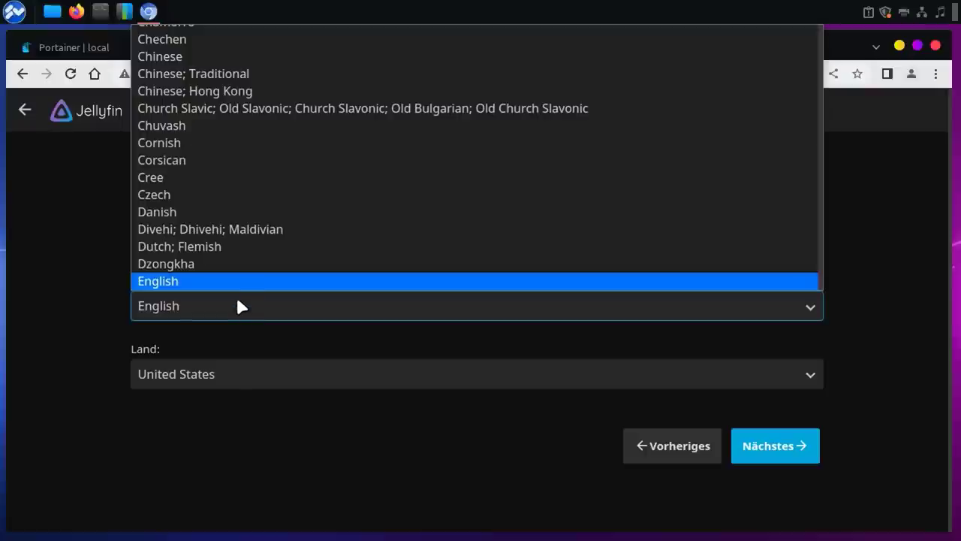
text(ger)
click(211, 281)
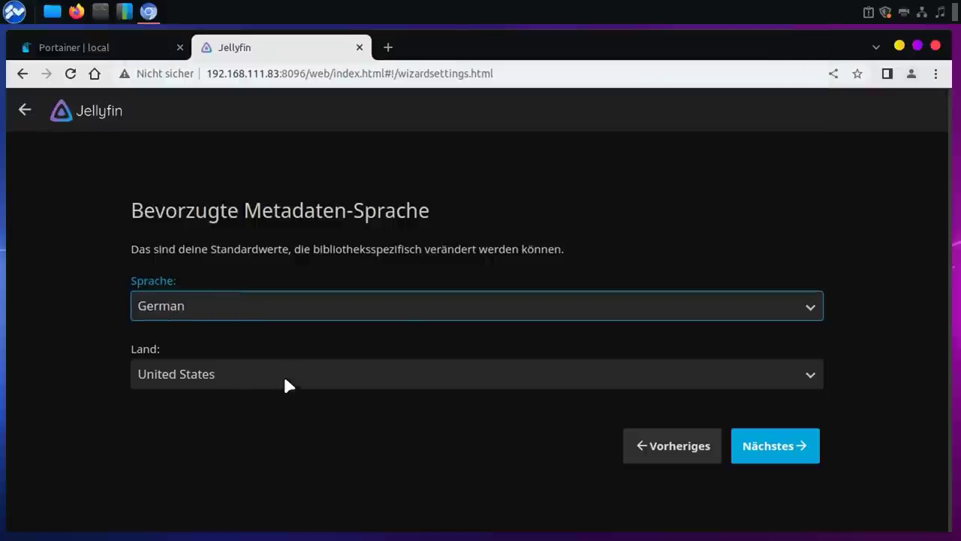
click(283, 373)
text(ger)
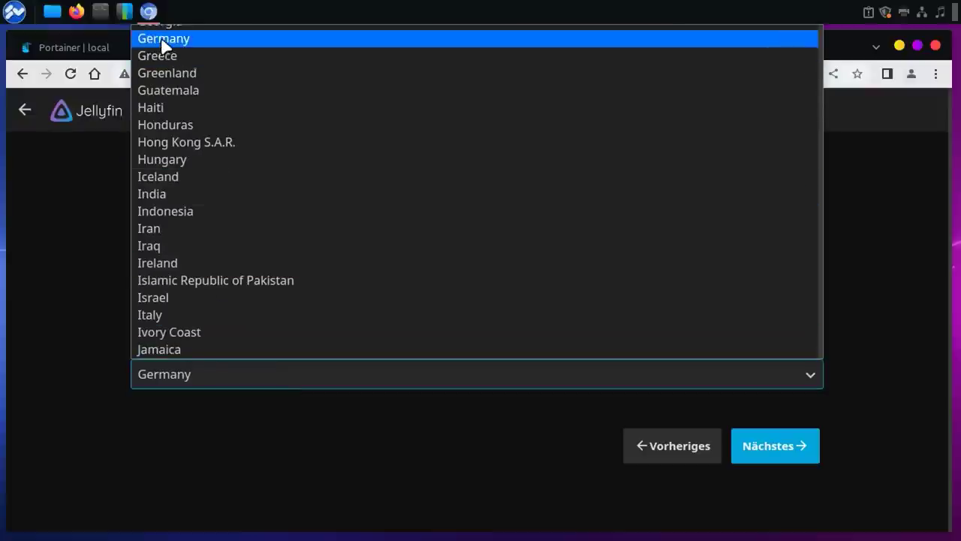
click(164, 45)
Step: Disallow external connections, finish the setup wizard, and log in with the admin credentials
click(750, 452)
click(141, 250)
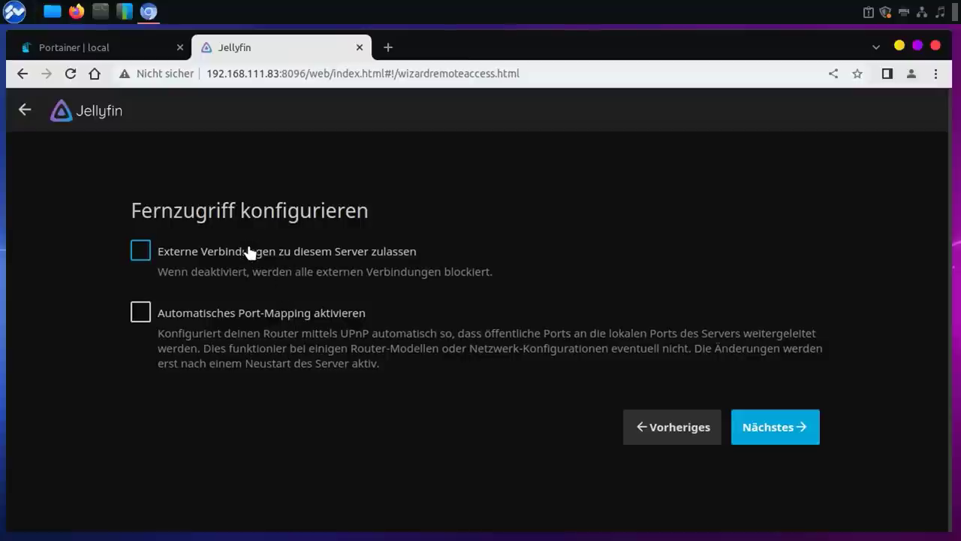
click(769, 429)
click(792, 330)
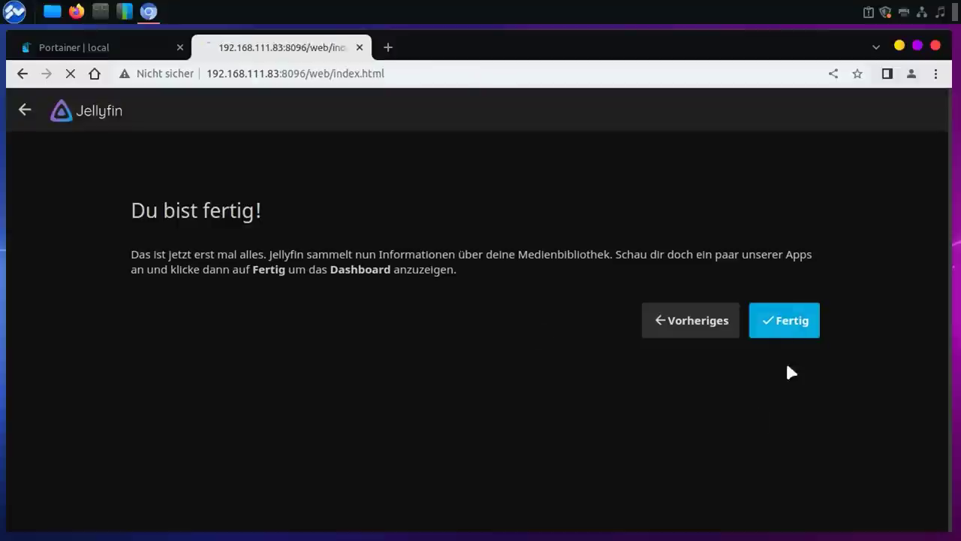
text(admin)
click(489, 390)
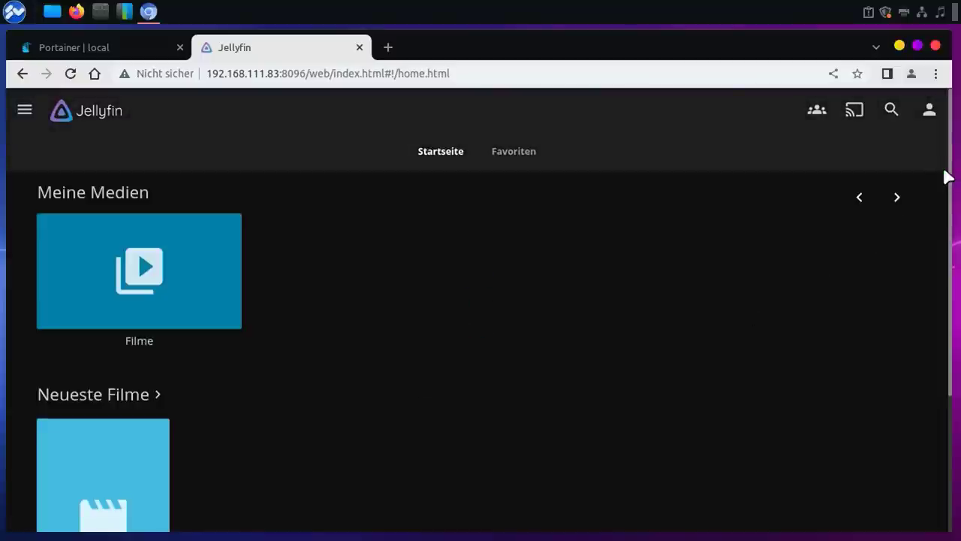
Step: Open the Filme tile under Meine Medien on the Jellyfin home page
click(180, 269)
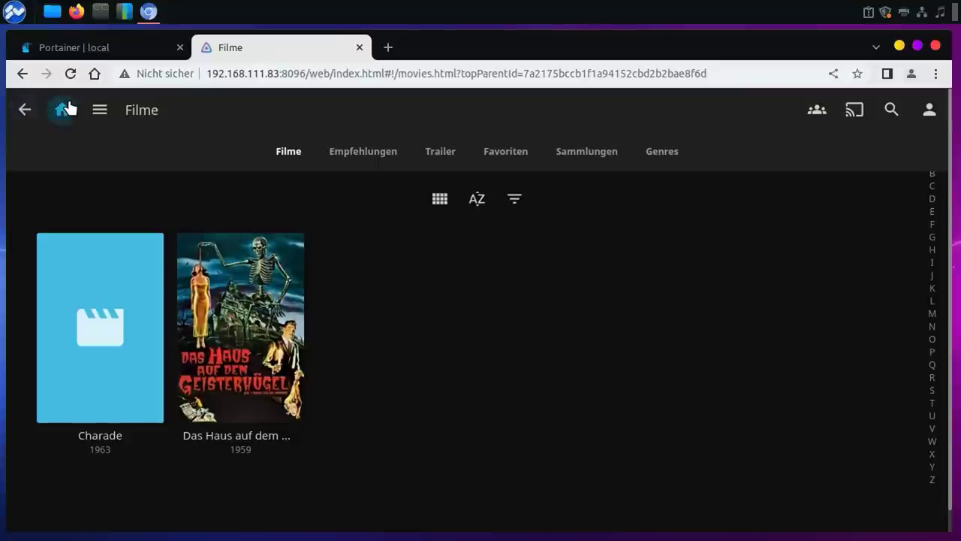
Step: Reload the Filme library until all posters show, then open Opfer der Unterwelt's details
click(67, 75)
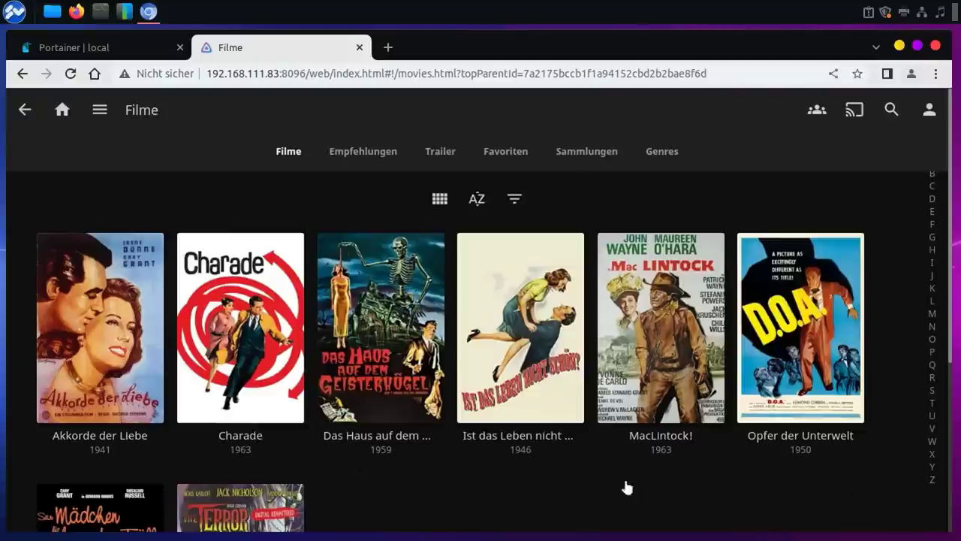
mouse_move(769, 395)
click(778, 276)
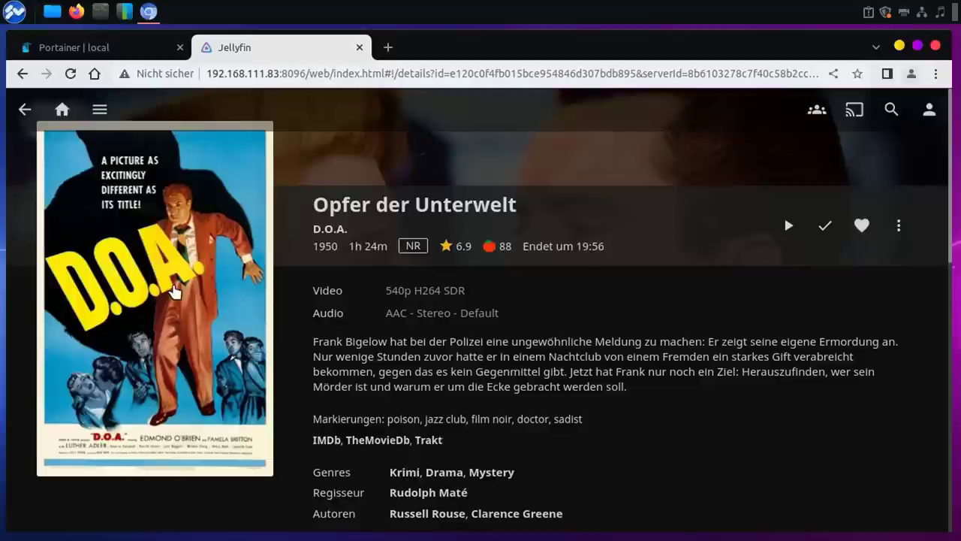
Step: Start playback of Opfer der Unterwelt from its details page
click(173, 291)
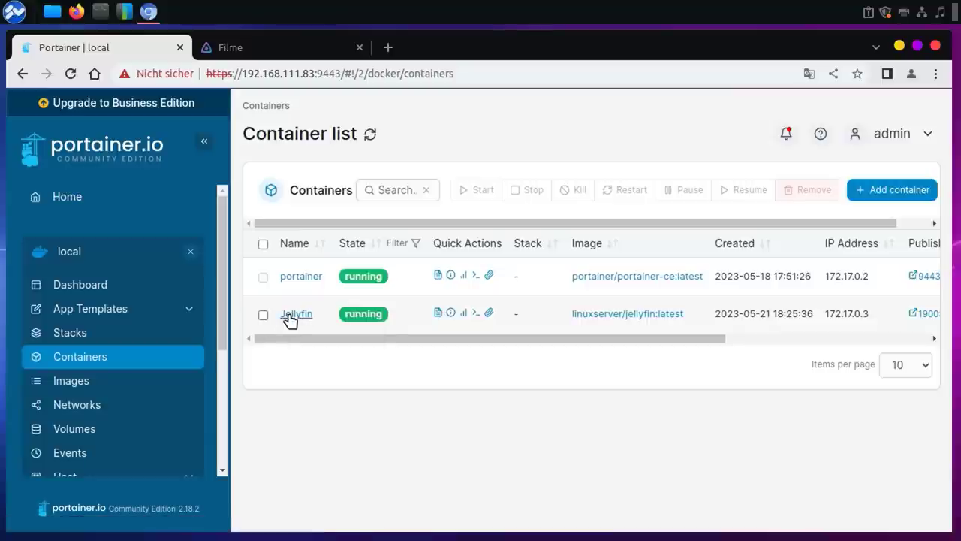
Step: Stop the Jellyfin container from its details page, then open its Duplicate/Edit copy
click(293, 314)
click(334, 235)
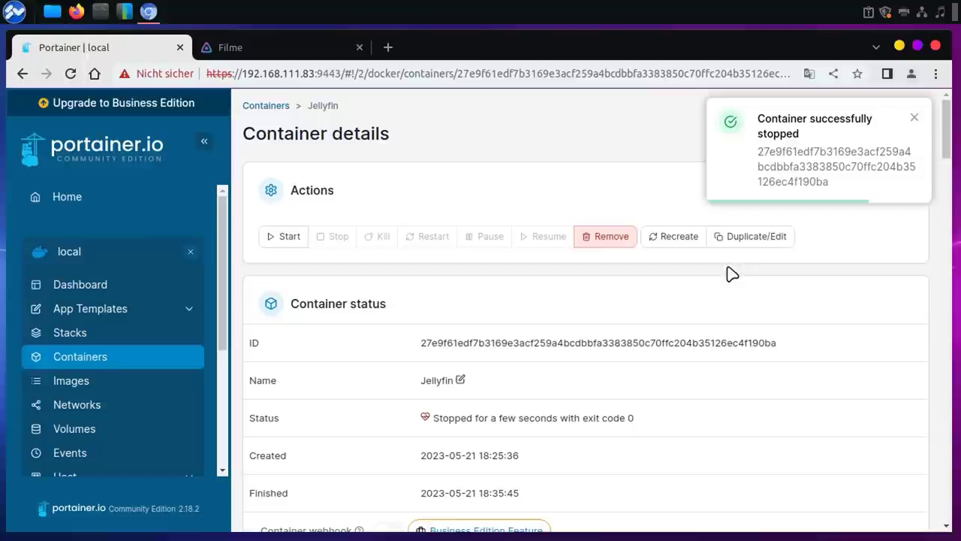
click(913, 119)
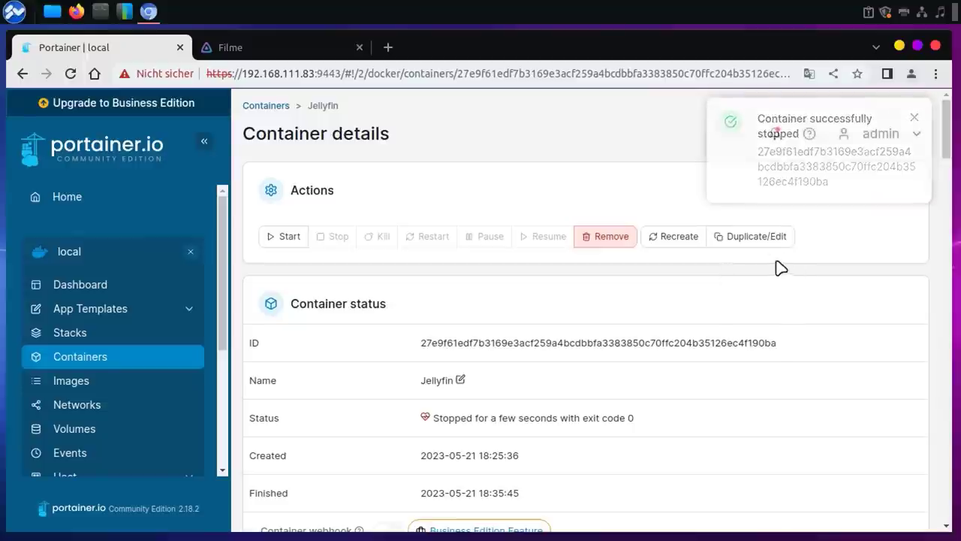
click(743, 240)
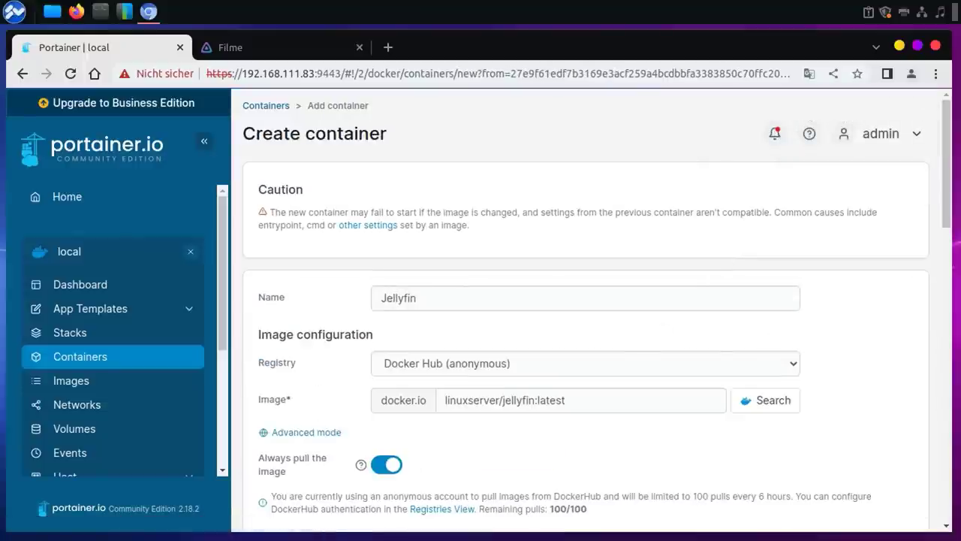
Step: Review the Jellyfin container's volume mappings, including the movies host path
drag(949, 193, 925, 324)
scroll(925, 324, down, 2)
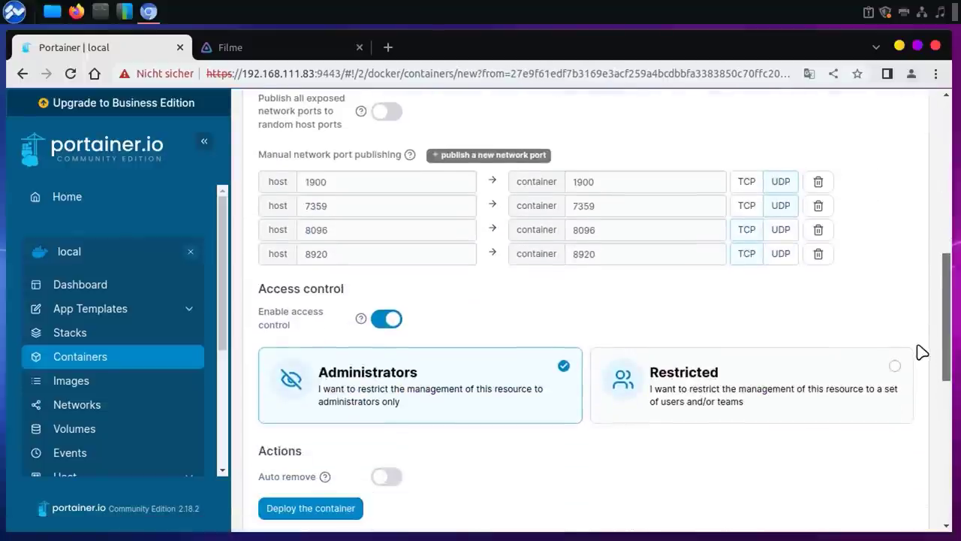
scroll(920, 348, down, 4)
scroll(922, 449, down, 2)
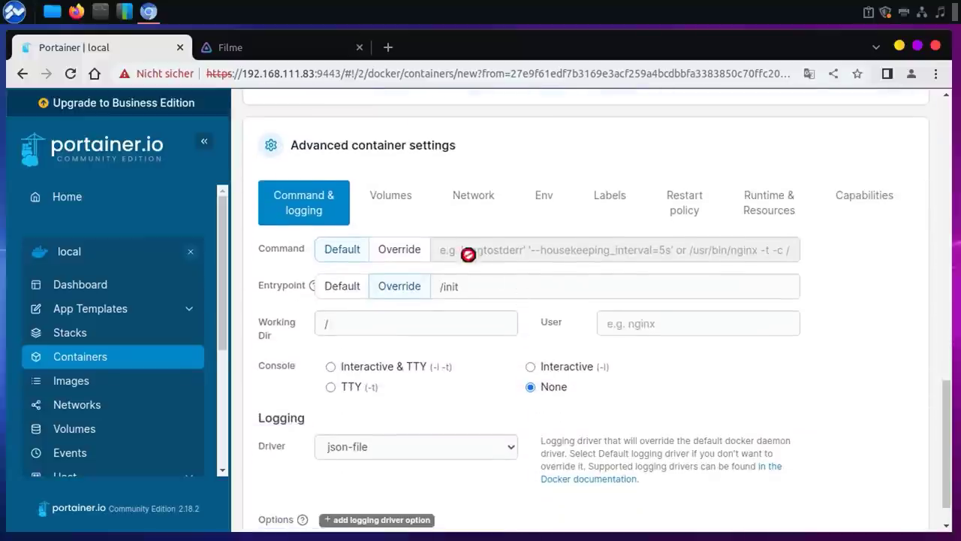
click(388, 202)
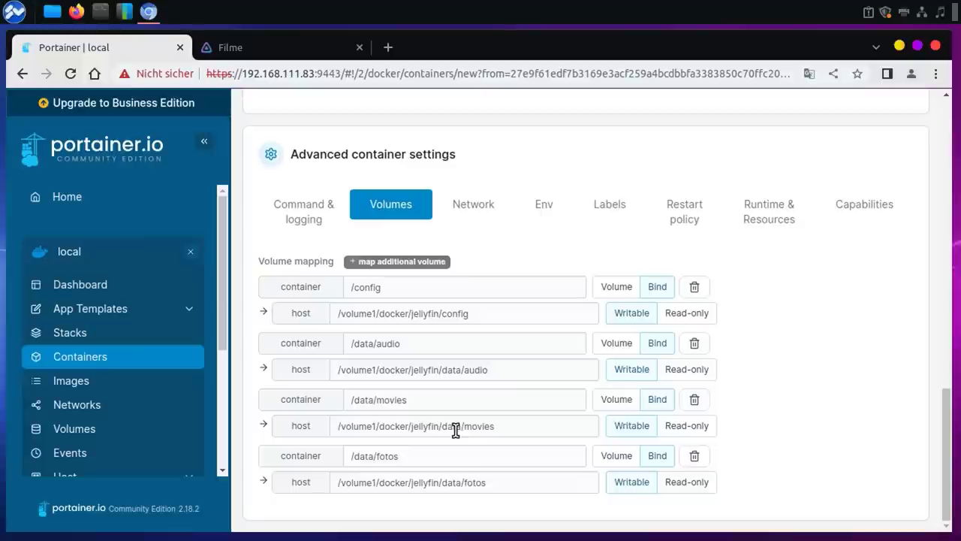
drag(462, 426, 333, 425)
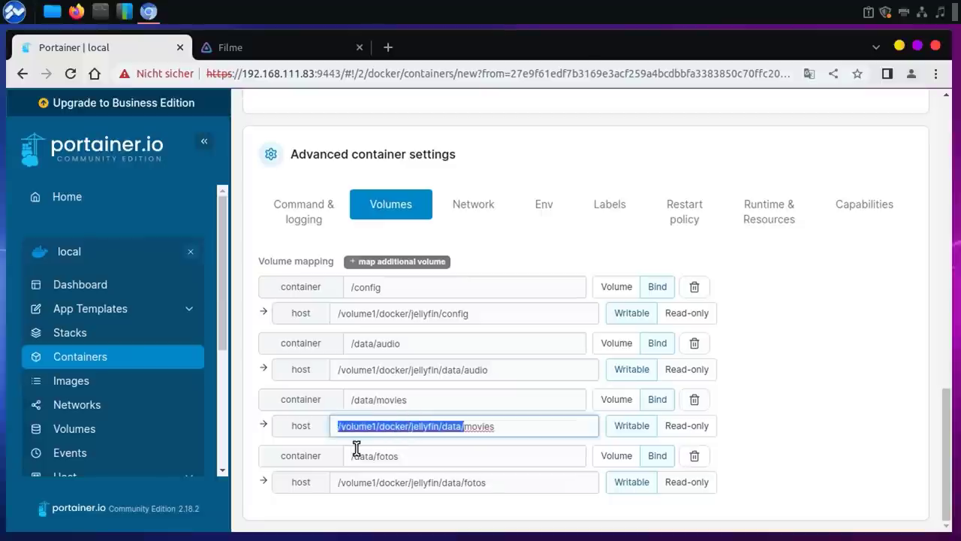
click(781, 422)
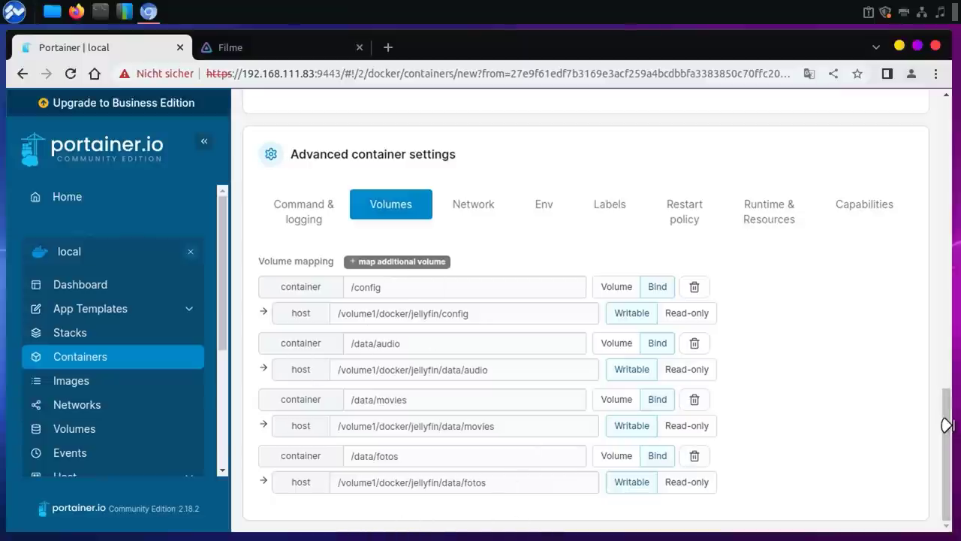
Step: Check the command and logging settings, then deploy and replace the existing Jellyfin container
drag(953, 447, 942, 109)
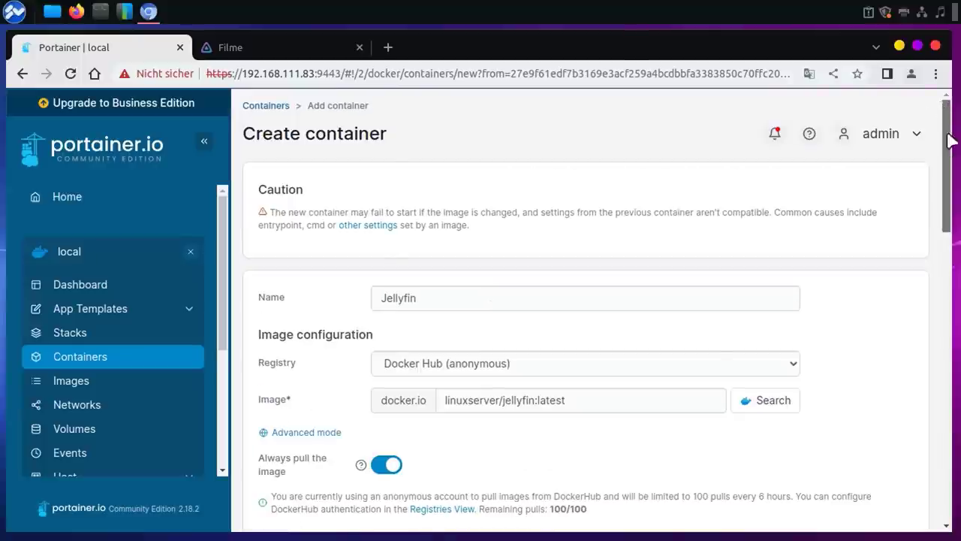
scroll(950, 377, down, 5)
scroll(949, 378, down, 10)
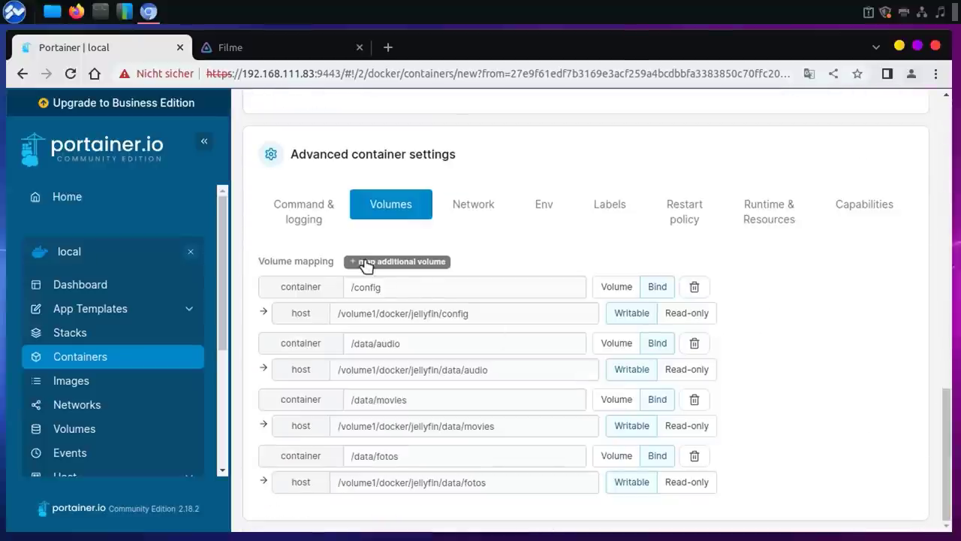
click(304, 211)
drag(942, 406, 905, 123)
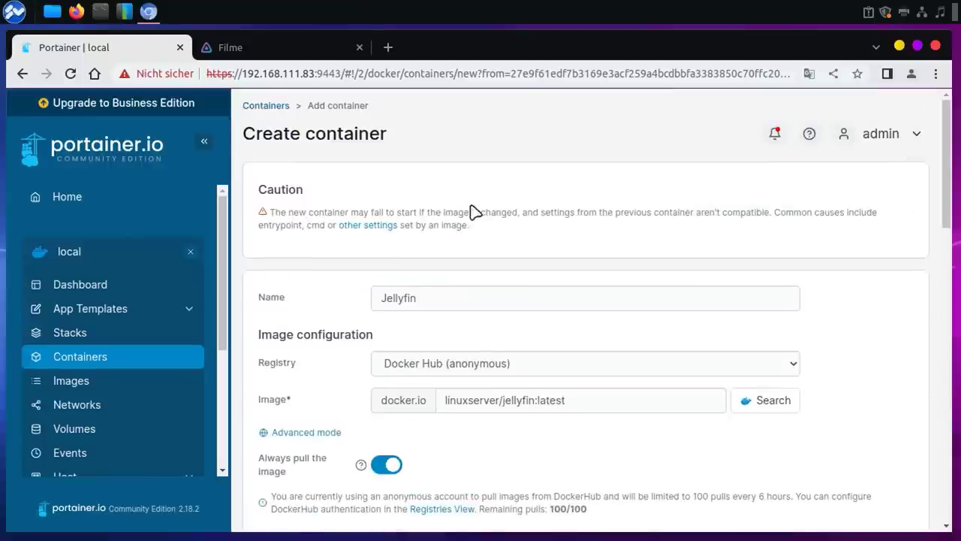
scroll(319, 398, down, 5)
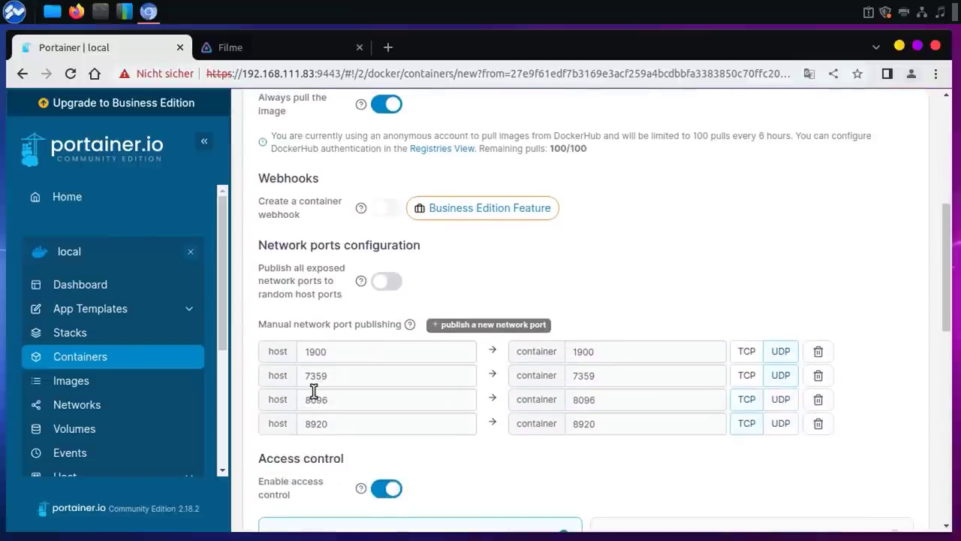
scroll(319, 398, down, 4)
click(307, 408)
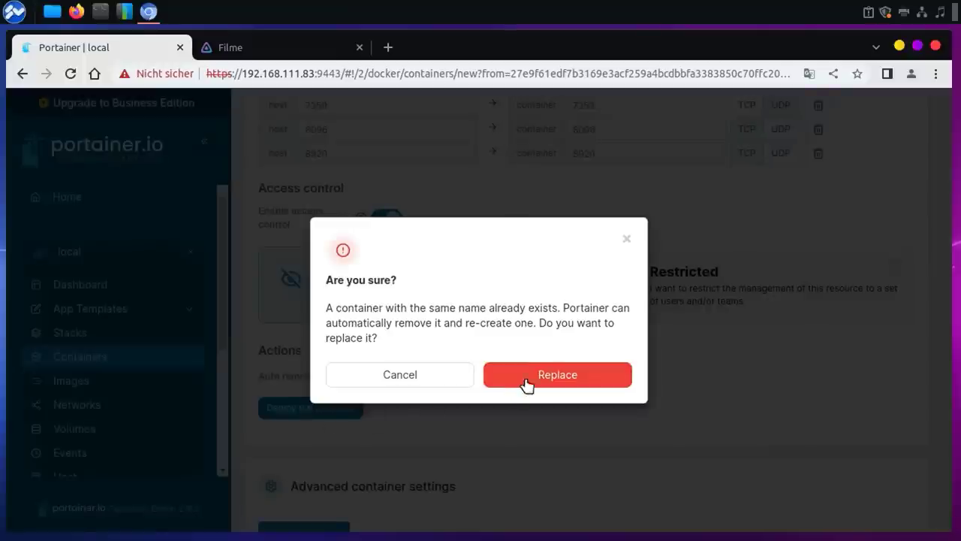
click(551, 377)
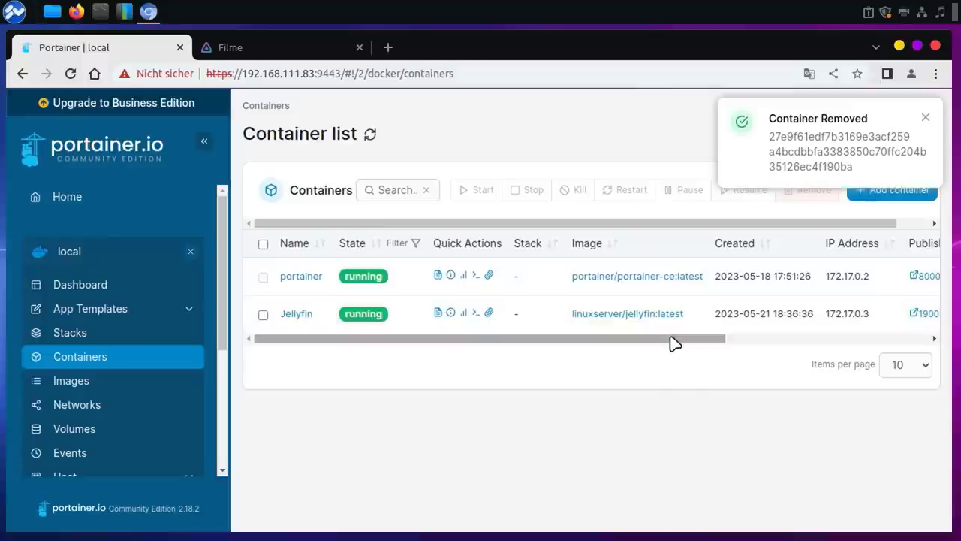
Step: Return to the Jellyfin Filme tab and reload the library page
click(304, 50)
click(69, 73)
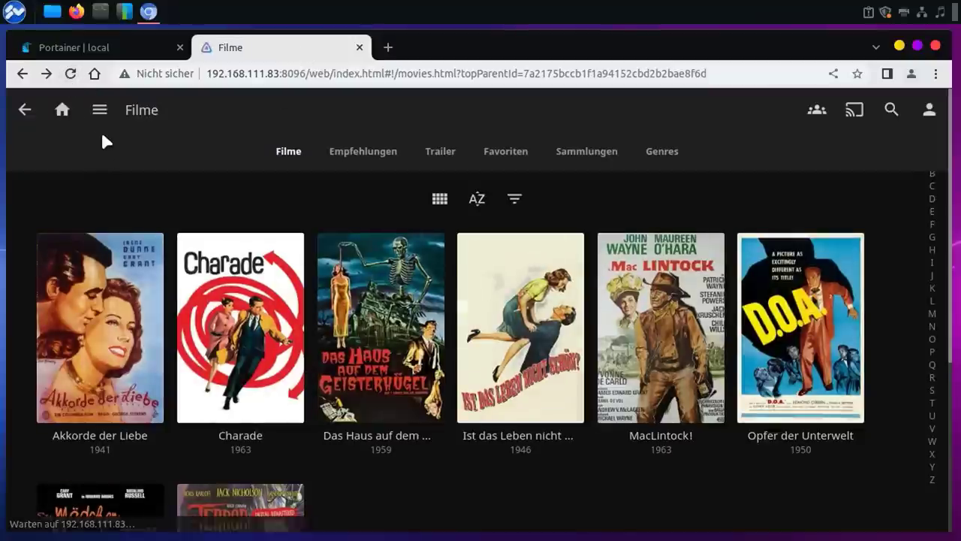